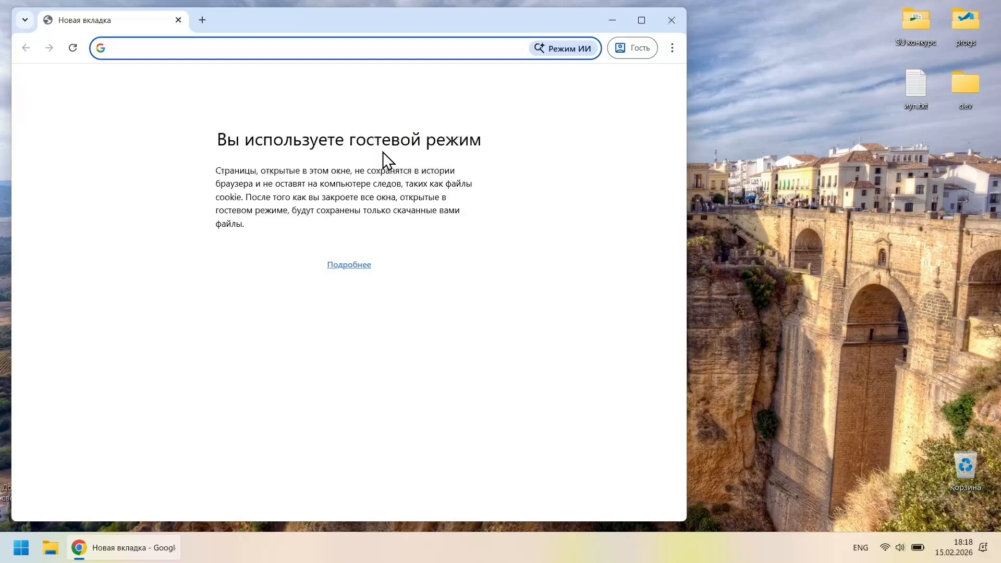
Search Google for 'postgesql' and open the official postgresql.org site
type("postges")
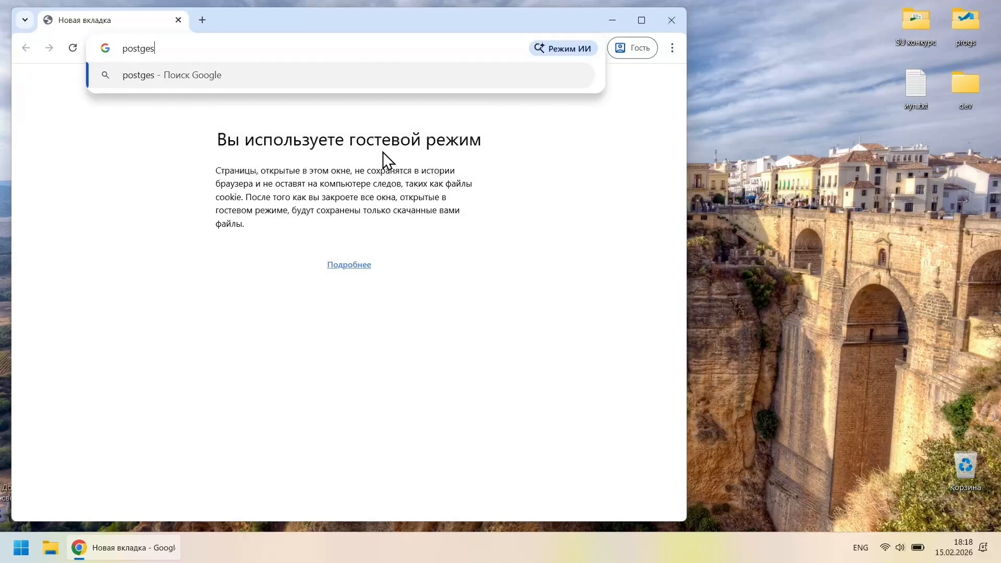
type("ql")
key("Return")
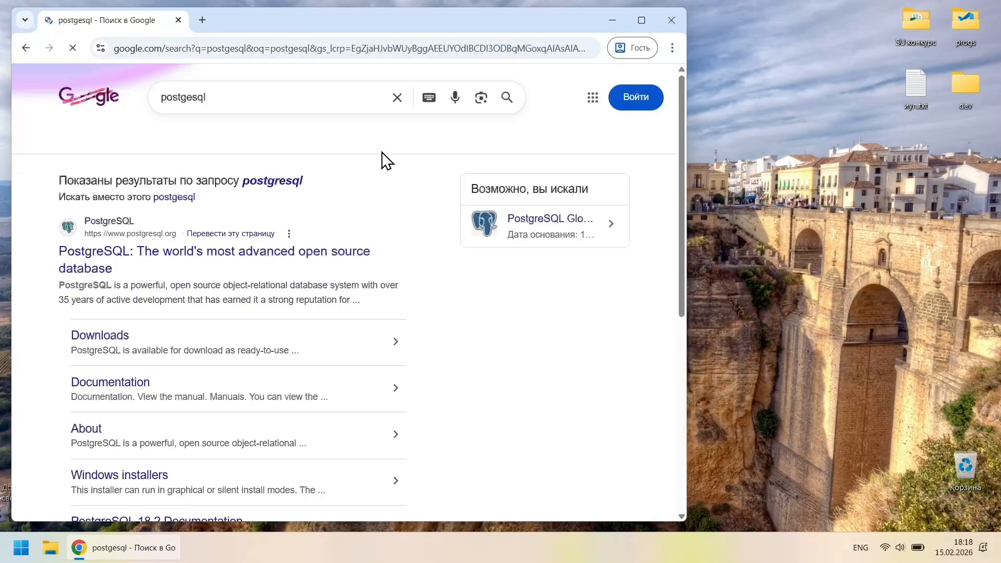
left_click(246, 261)
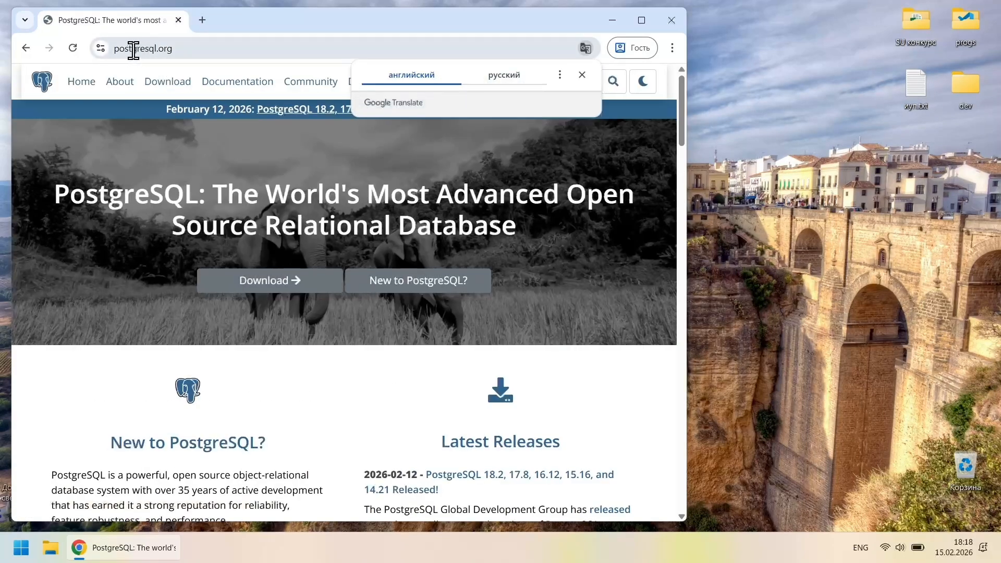
left_click_drag(159, 48, 176, 48)
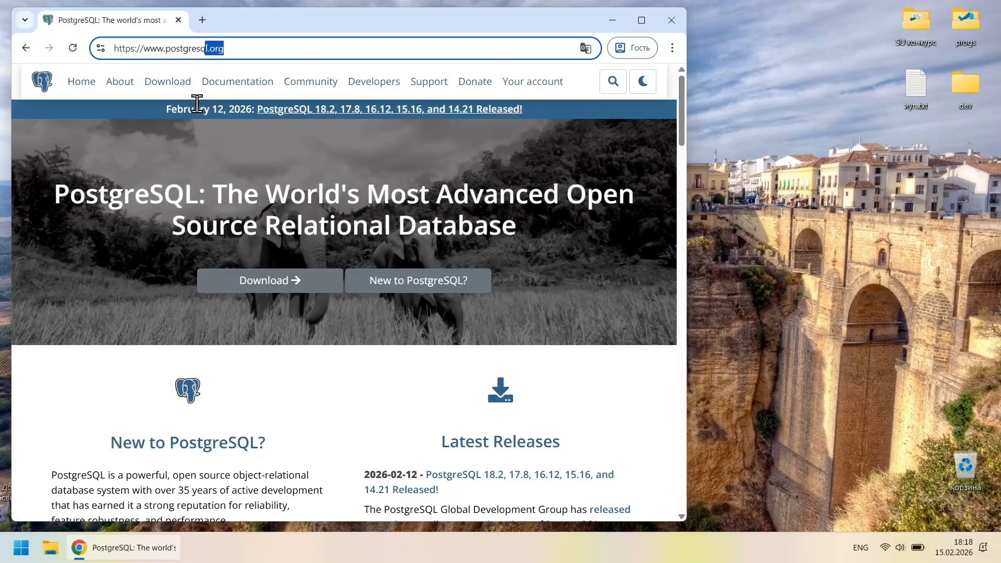
Go to the PostgreSQL Downloads page and choose the Windows installers
left_click(261, 287)
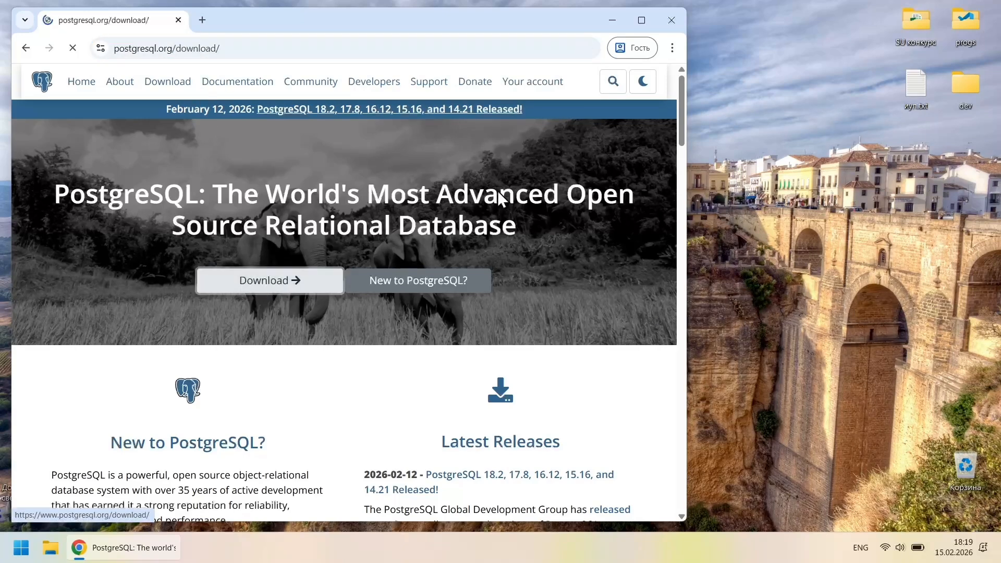
left_click(639, 27)
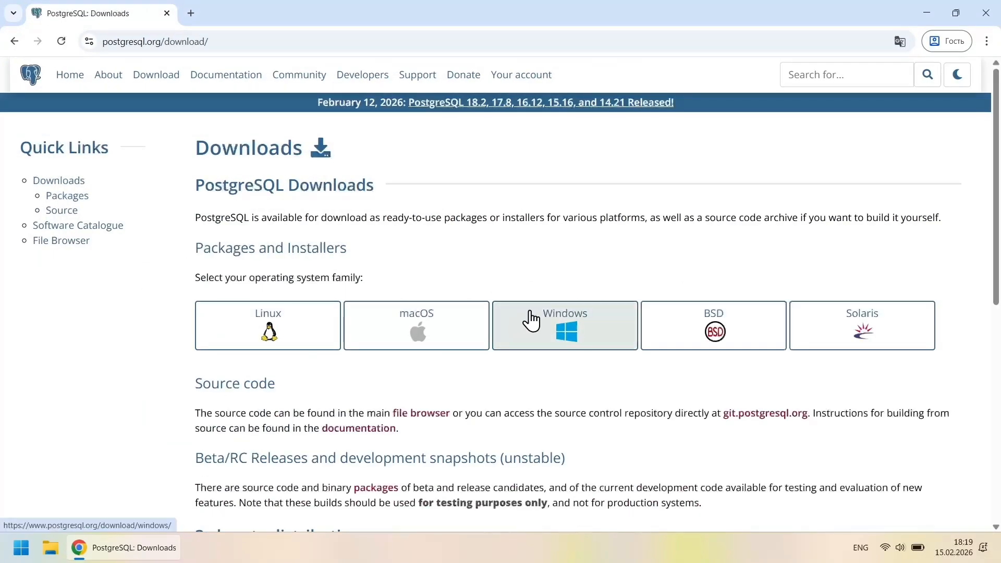
left_click(562, 334)
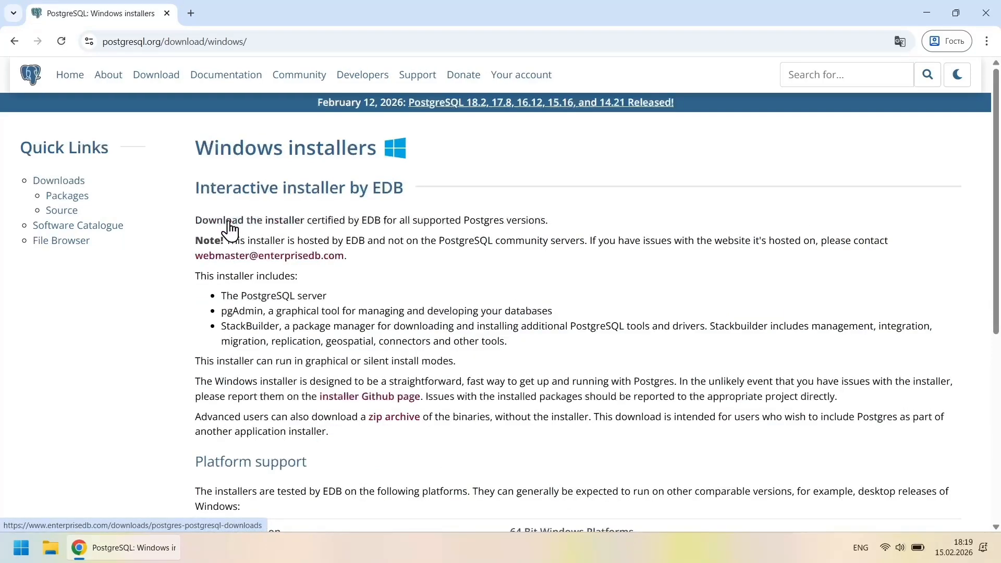
Request the PostgreSQL 18.2 Windows x86-64 installer from EDB, skip the duplicate save, and open File Explorer
left_click(260, 221)
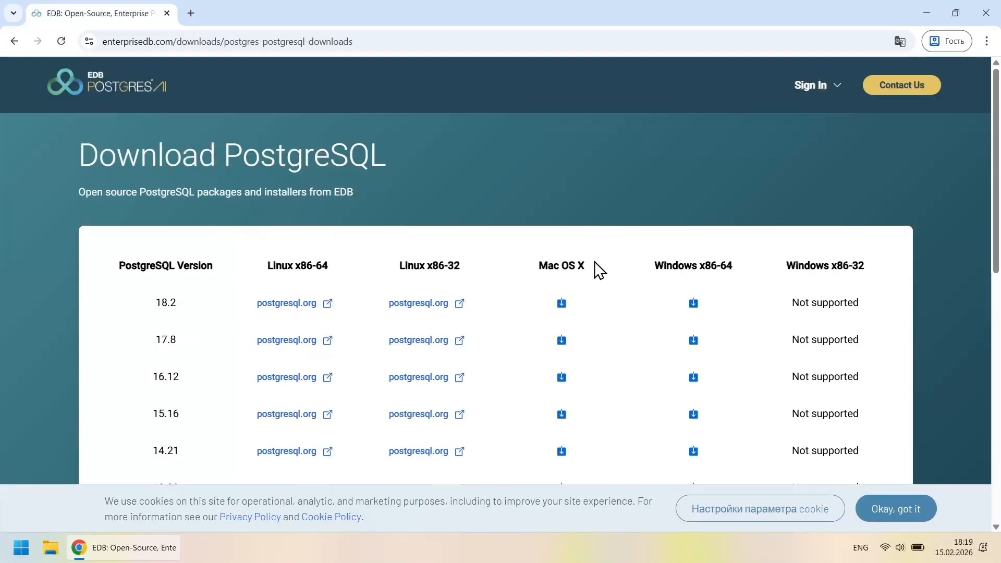
left_click_drag(659, 265, 736, 270)
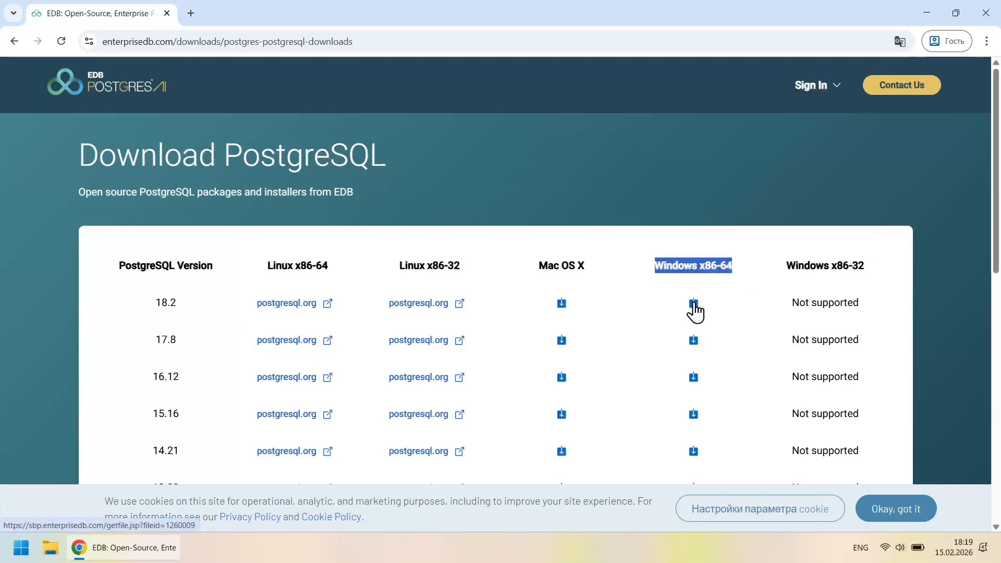
left_click(693, 303)
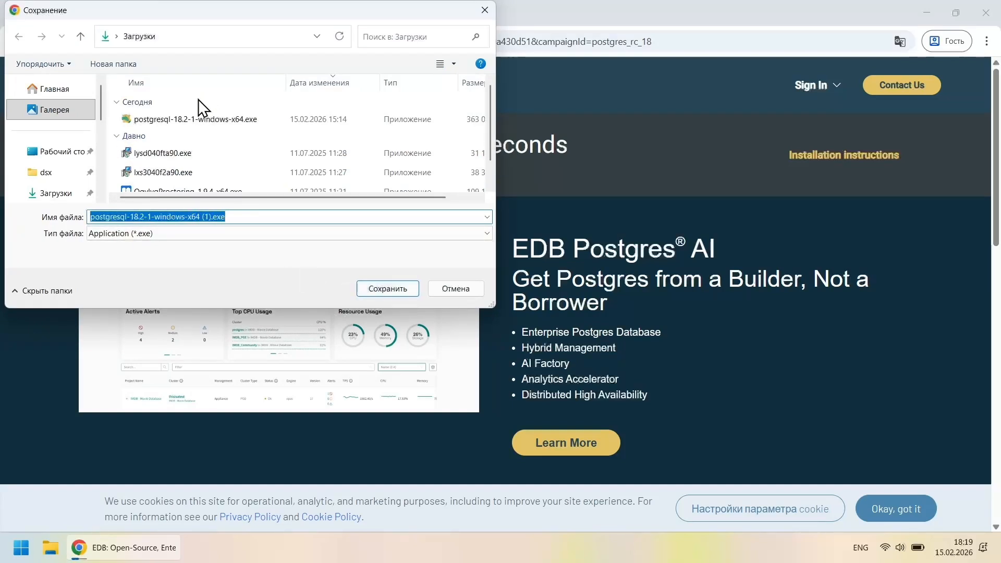
left_click(455, 289)
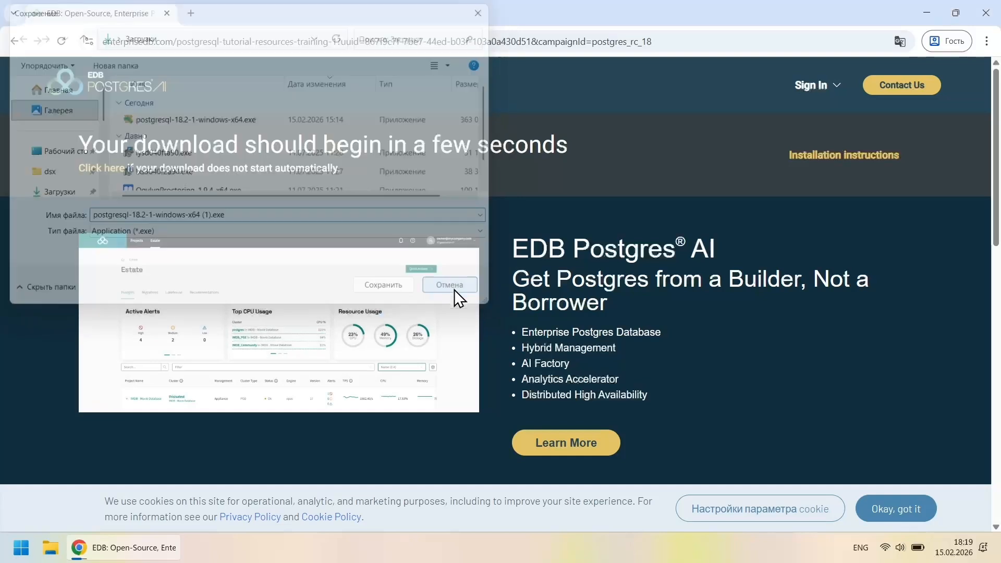
key("super+e")
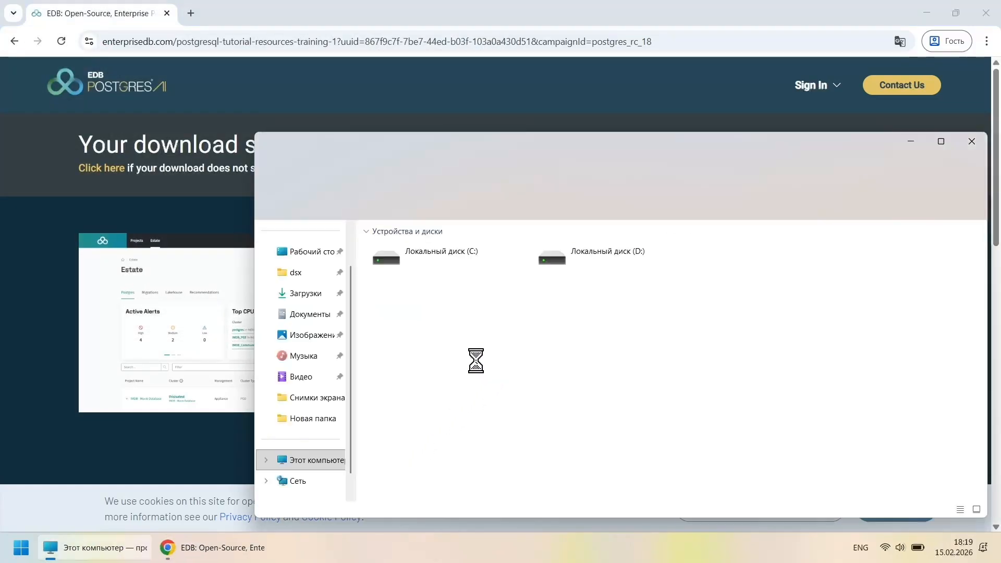
Run postgresql-18.2-1-windows-x64.exe from Downloads as admin, then close Chrome and the Downloads window
left_click(300, 293)
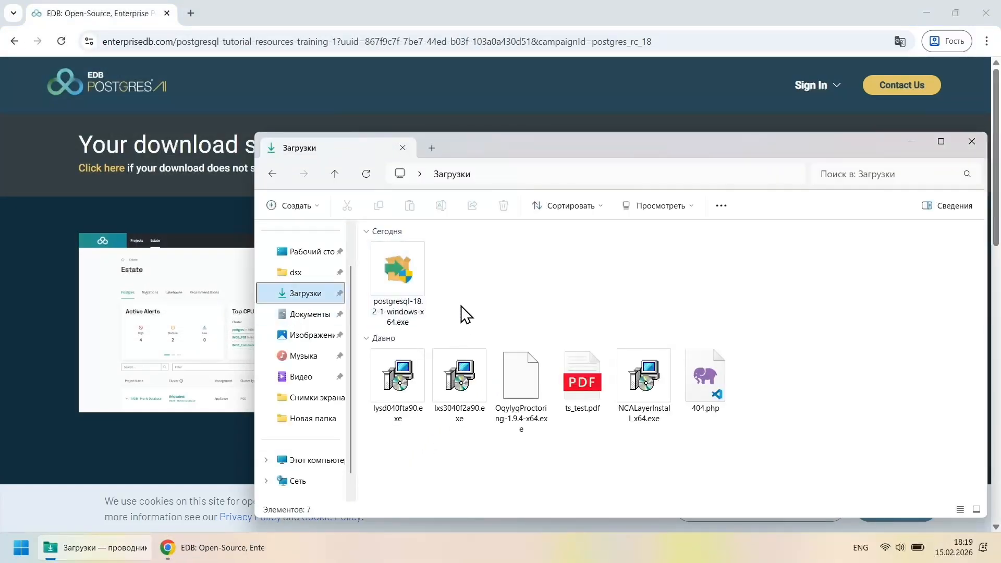
double_click(406, 277)
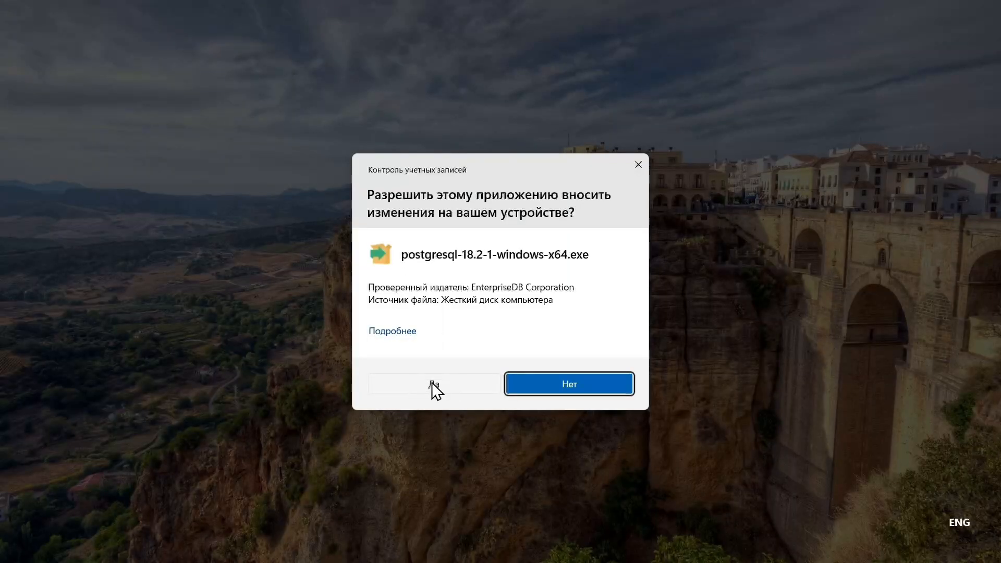
left_click(435, 390)
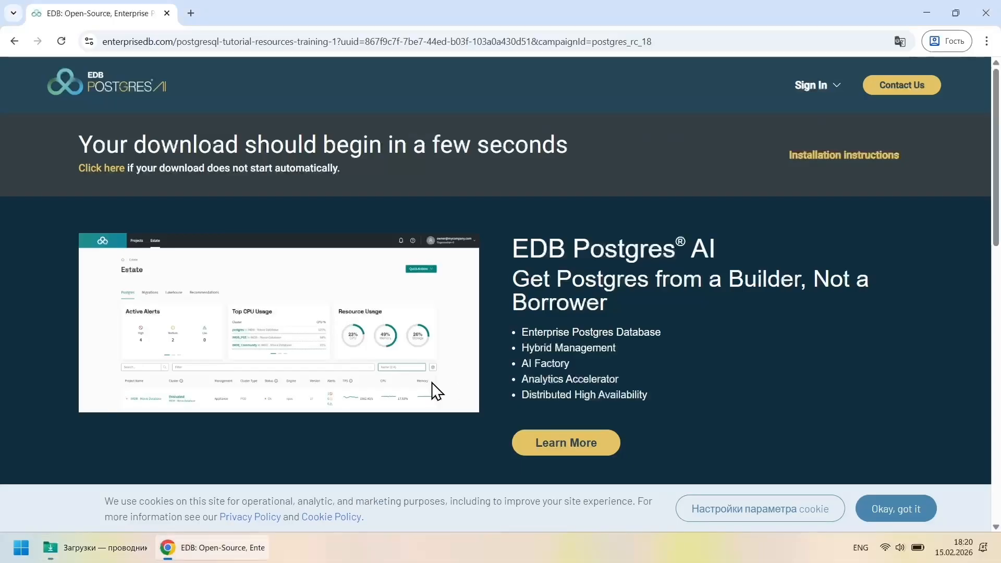
left_click(167, 13)
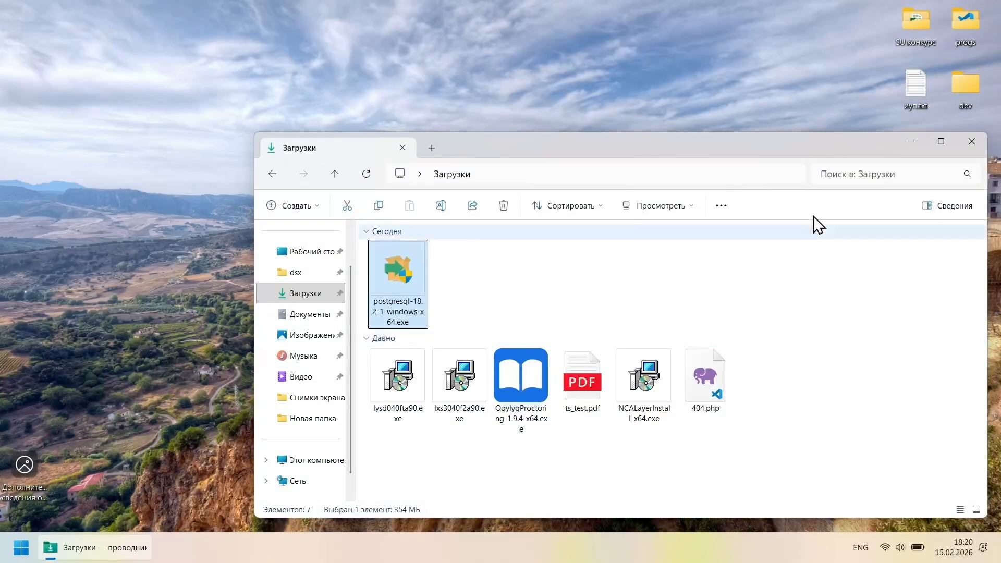
left_click(968, 143)
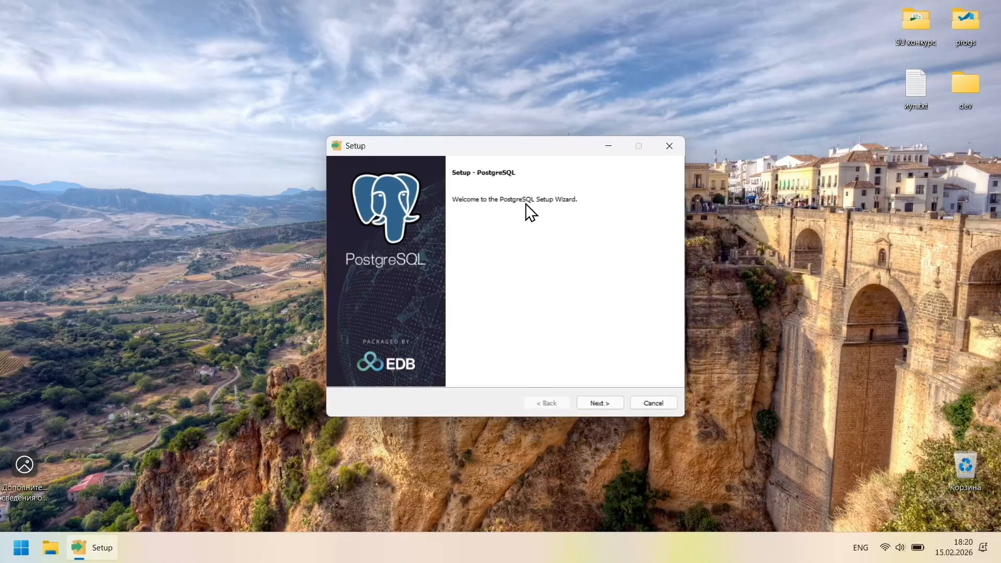
Keep the default installation folder, all four components and the Program Files\PostgreSQL\18\data directory
left_click(592, 402)
double_click(492, 228)
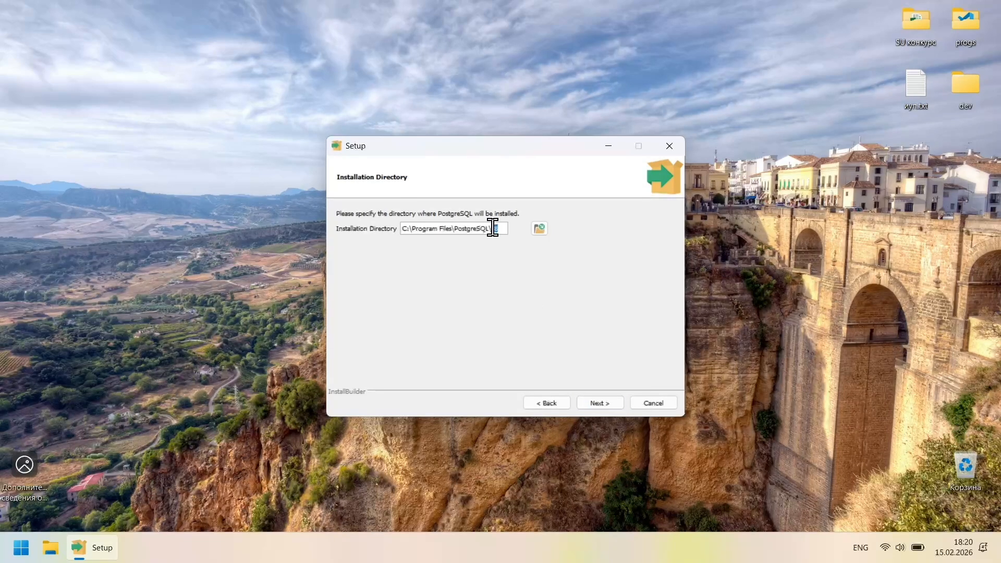
left_click_drag(492, 227, 400, 227)
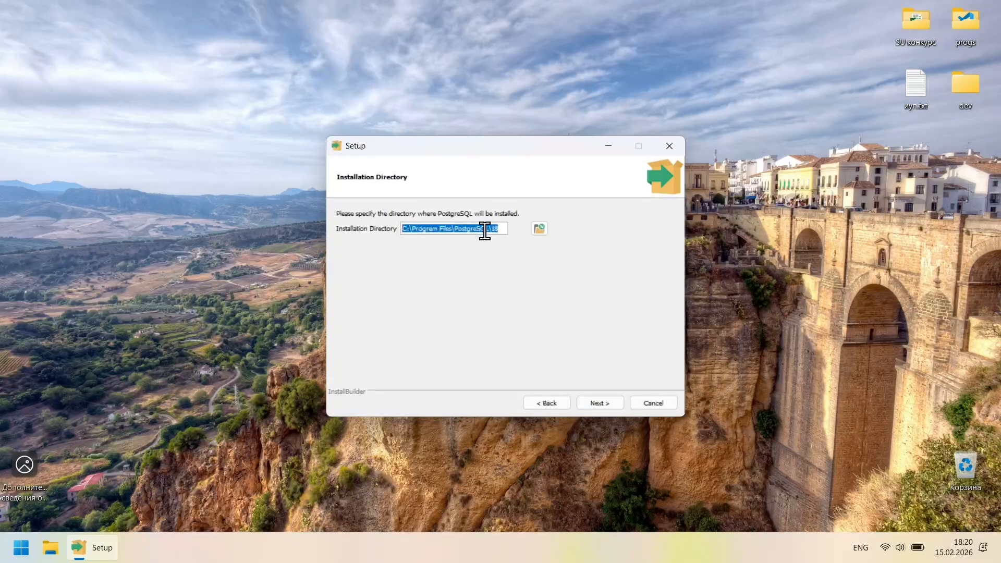
left_click(601, 403)
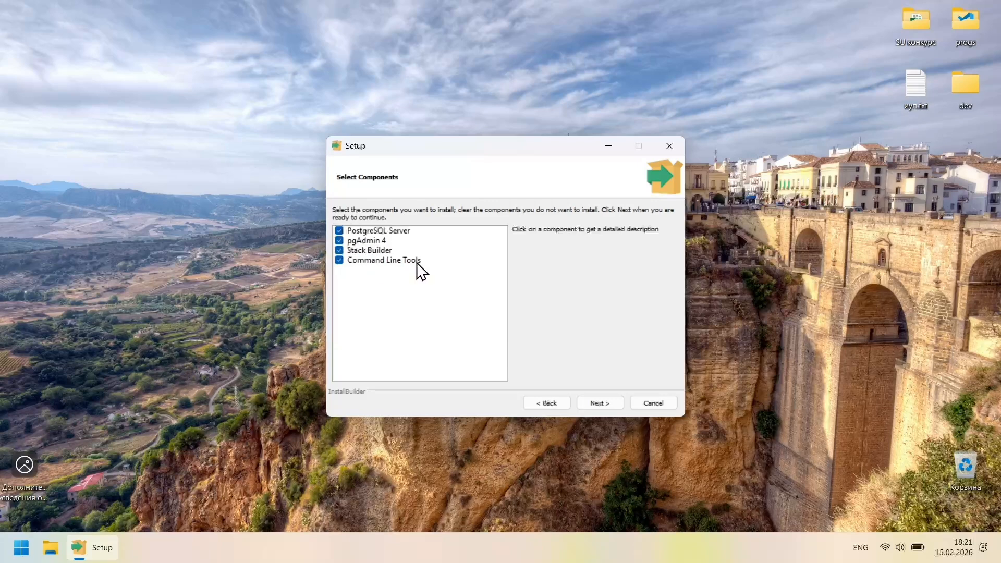
left_click(600, 402)
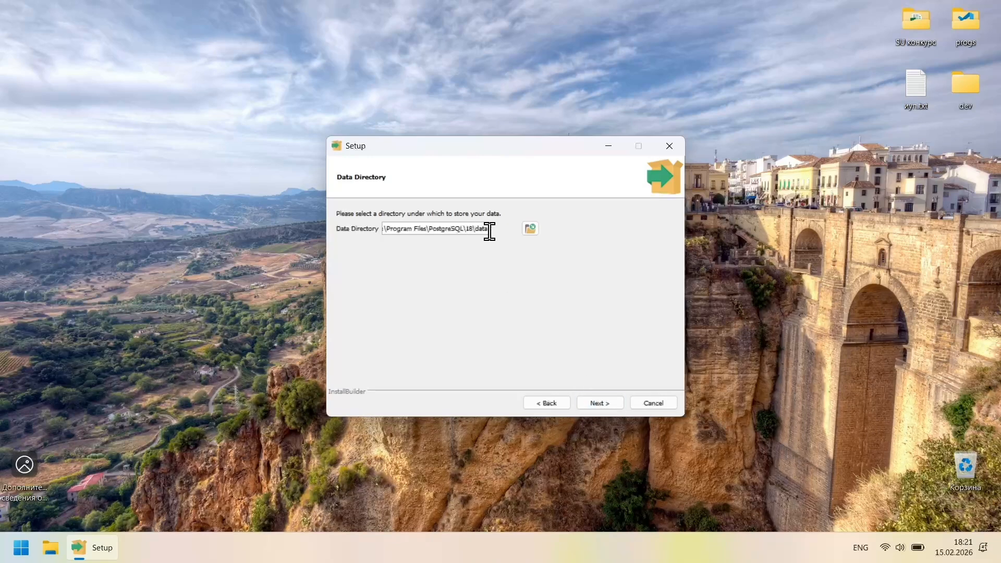
left_click(598, 405)
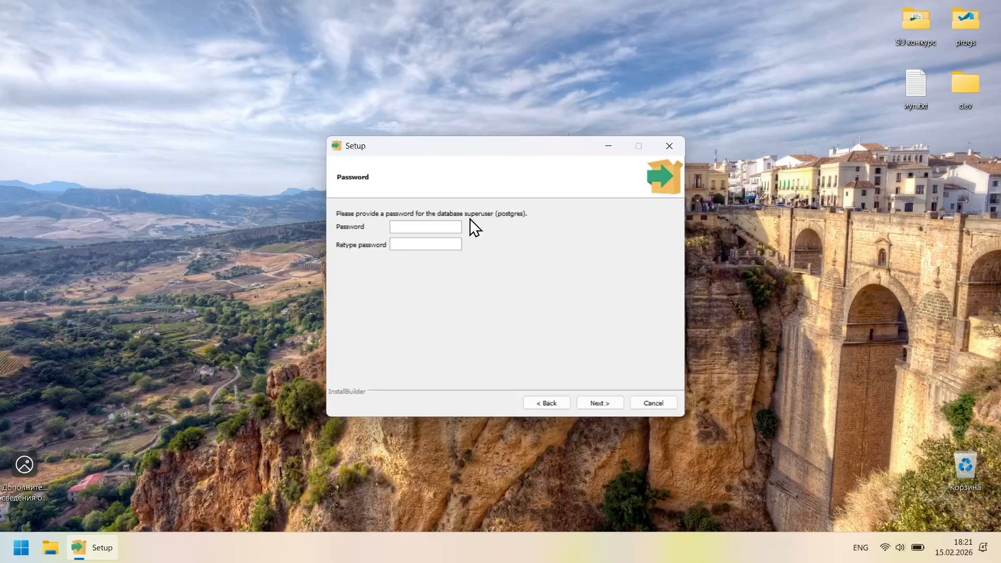
Set the postgres superuser password and keep the default port 5432
type("12341234")
left_click(600, 403)
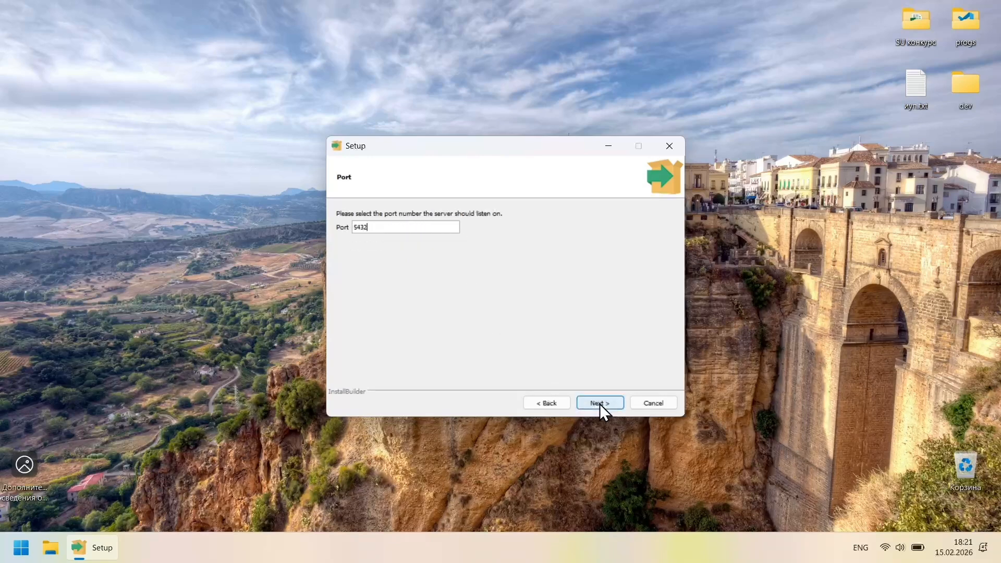
double_click(383, 226)
left_click(366, 227)
left_click(605, 403)
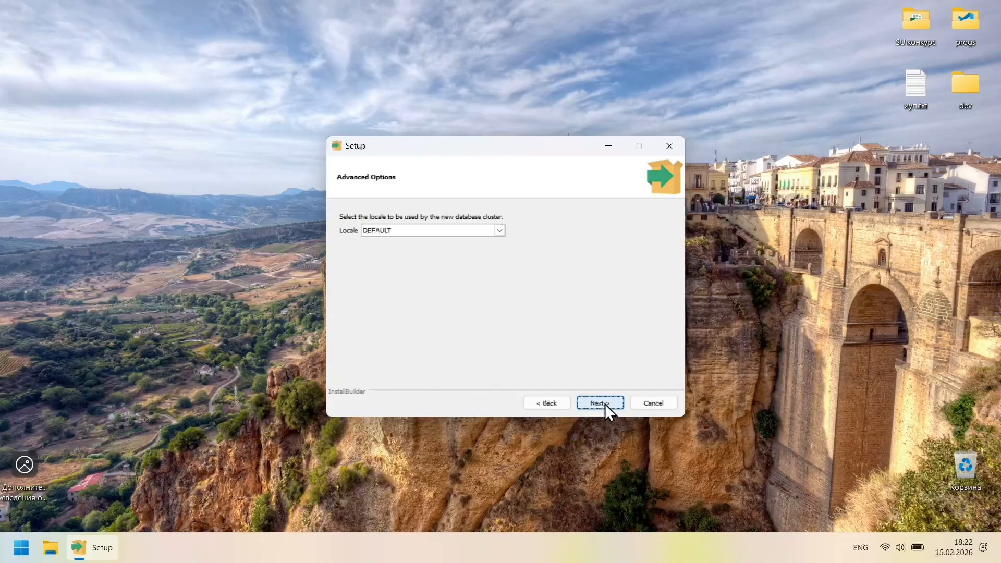
Keep the default locale, pass the summary, and run the PostgreSQL installation
left_click(499, 232)
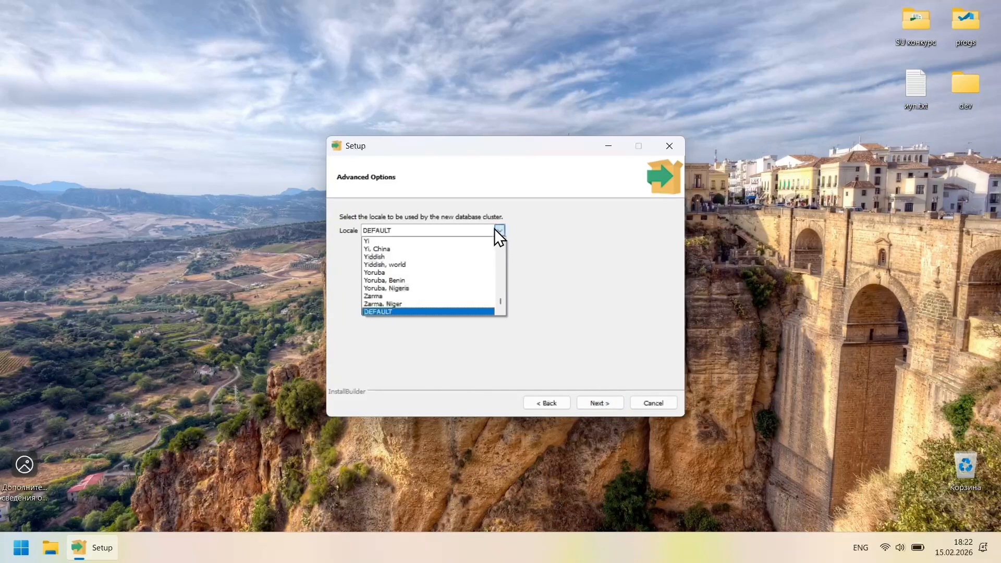
left_click(601, 402)
left_click(606, 402)
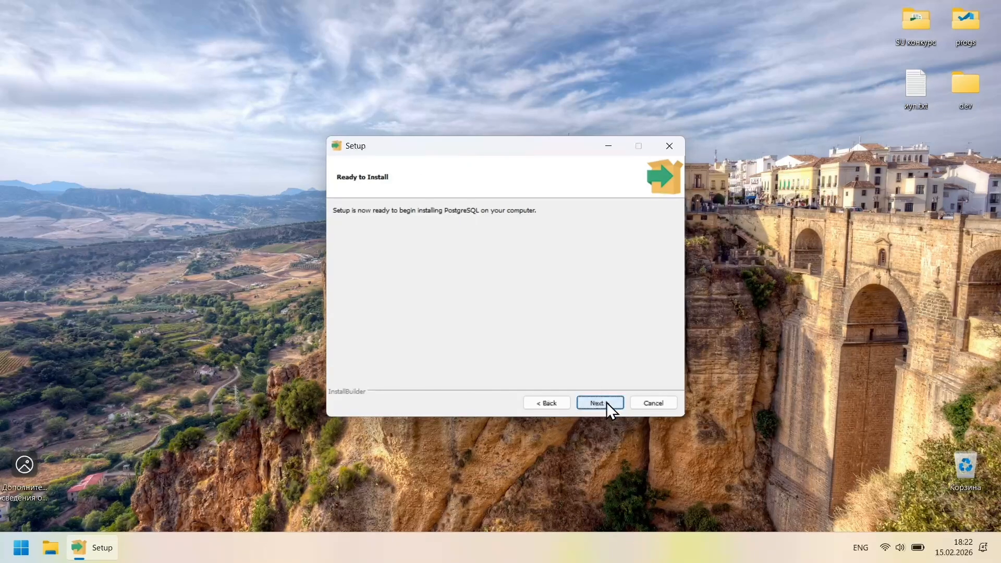
left_click(594, 403)
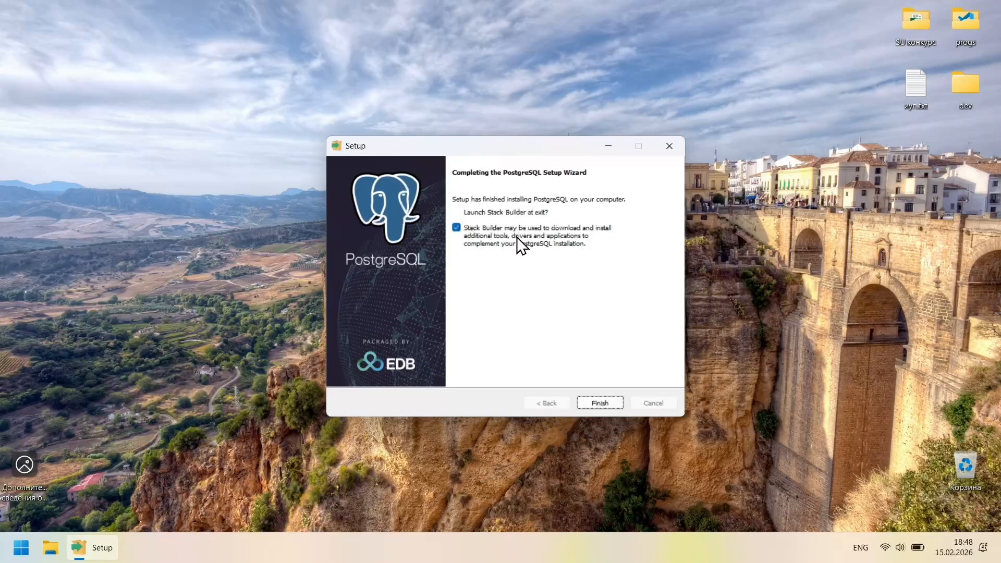
Finish setup and select the PostgreSQL 18 installation on port 5432 in Stack Builder
left_click(598, 402)
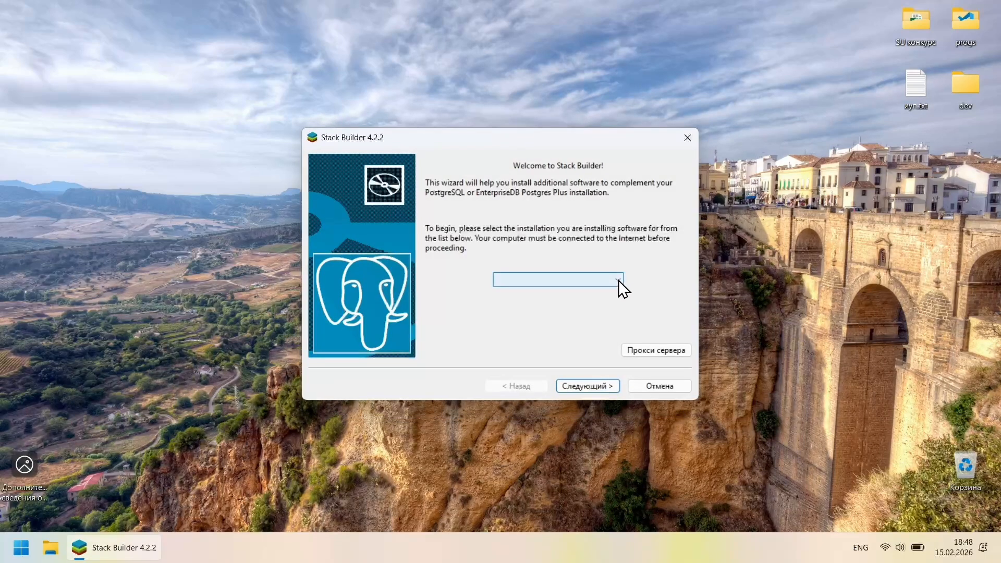
left_click(618, 280)
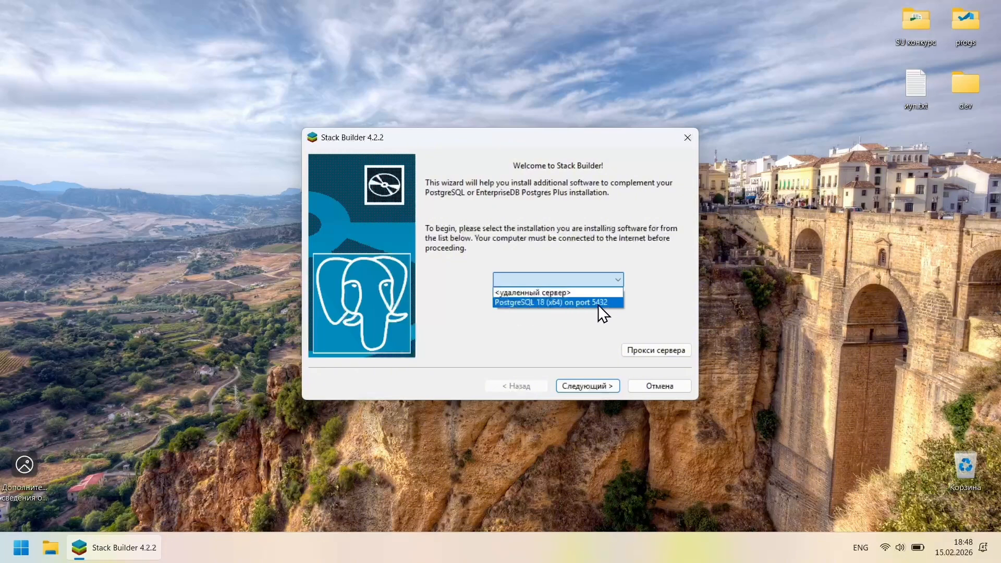
left_click(586, 304)
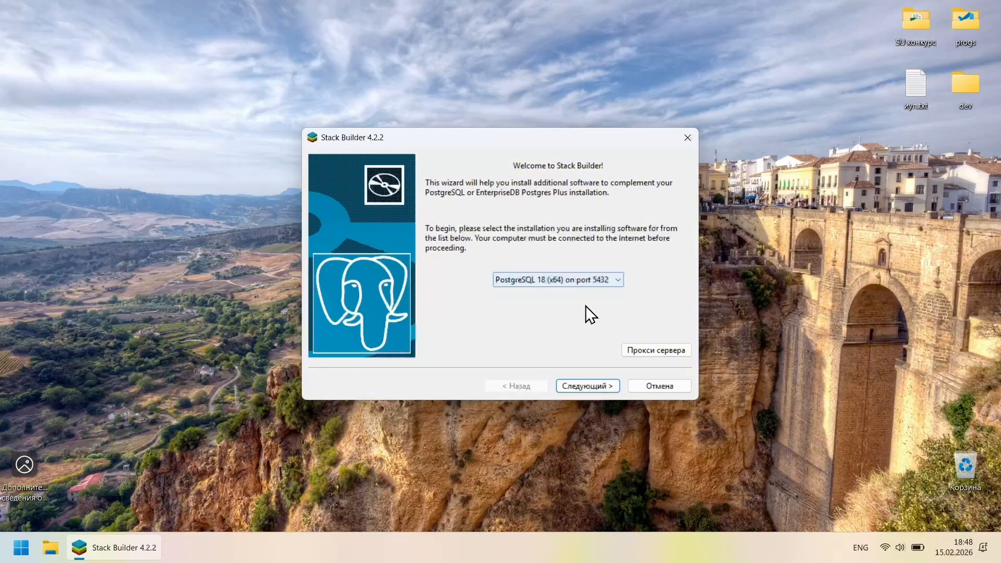
left_click(578, 386)
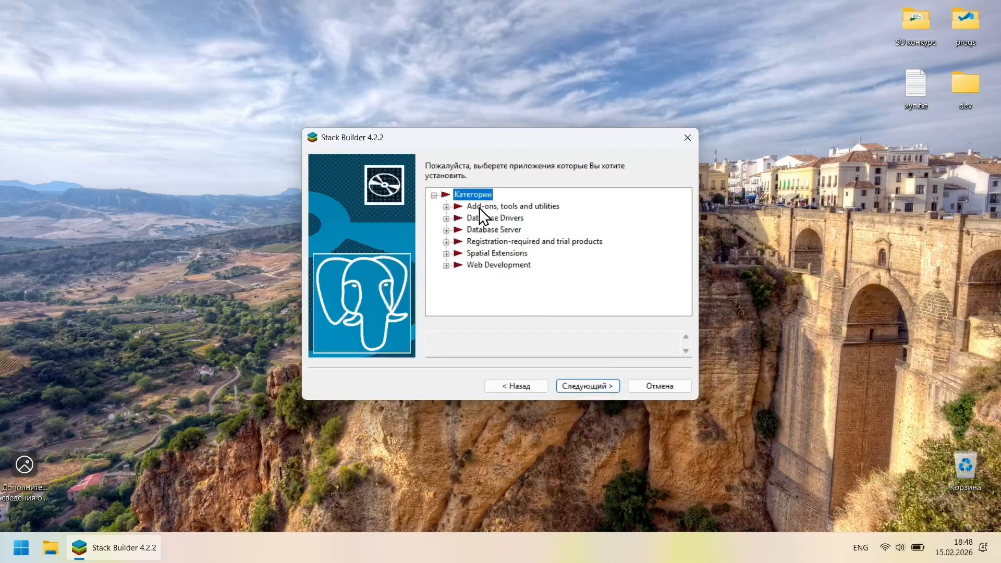
Browse the Database Server and Database Drivers categories, then exit Stack Builder without installing
left_click(447, 230)
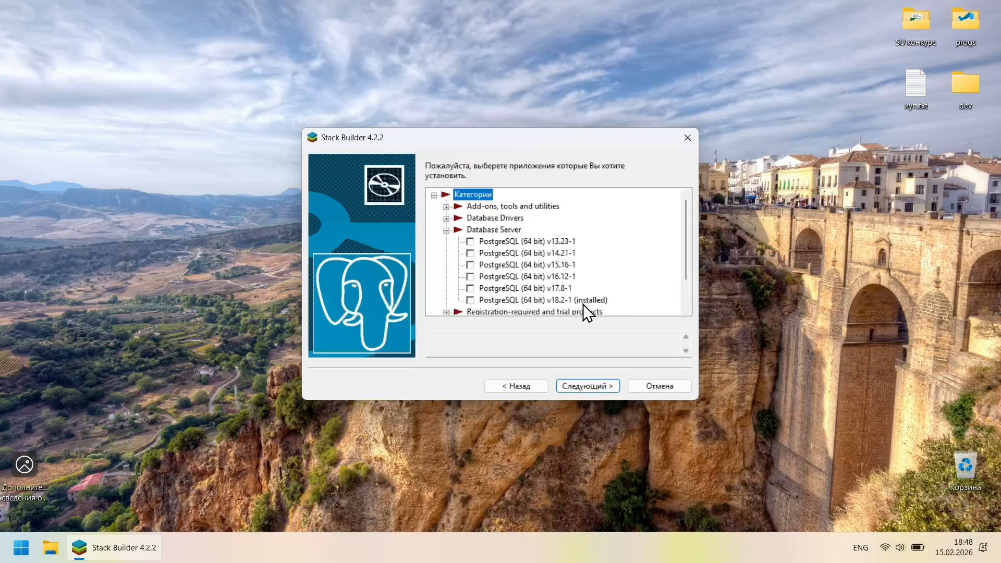
left_click(446, 218)
scroll(485, 268, "down", 3)
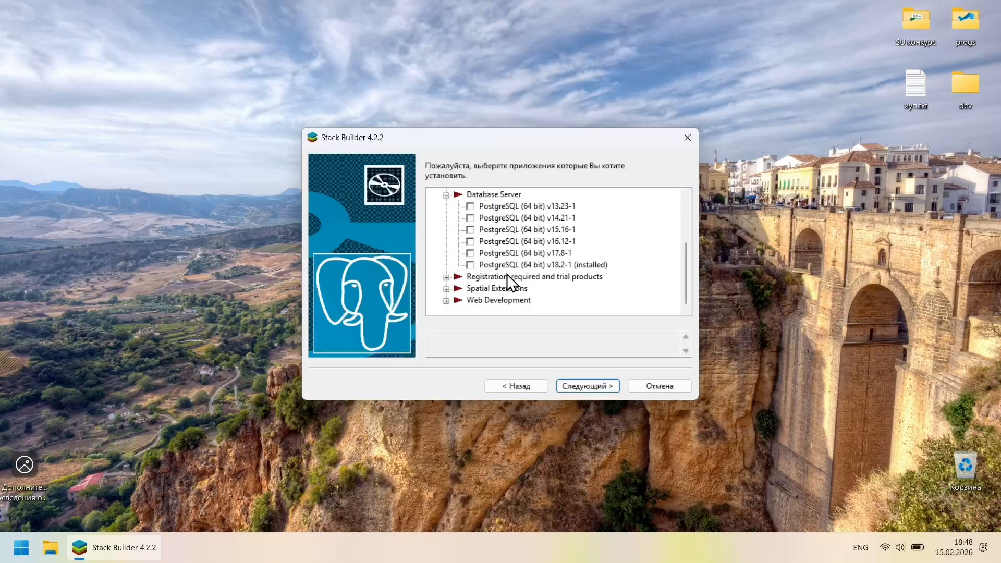
left_click(653, 386)
left_click(537, 271)
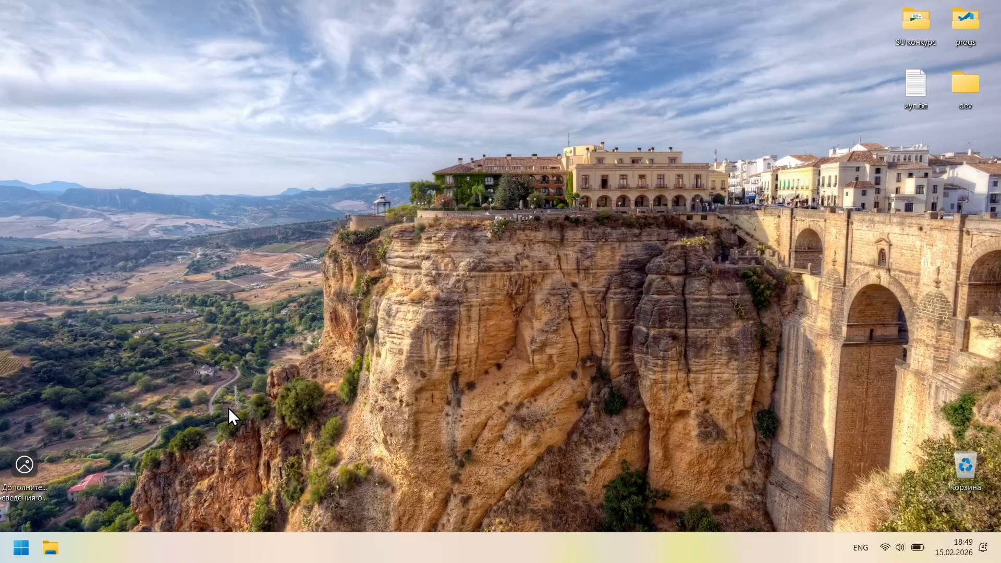
Search the Start menu for 'pgadmin' and launch pgAdmin 4
key("super+e")
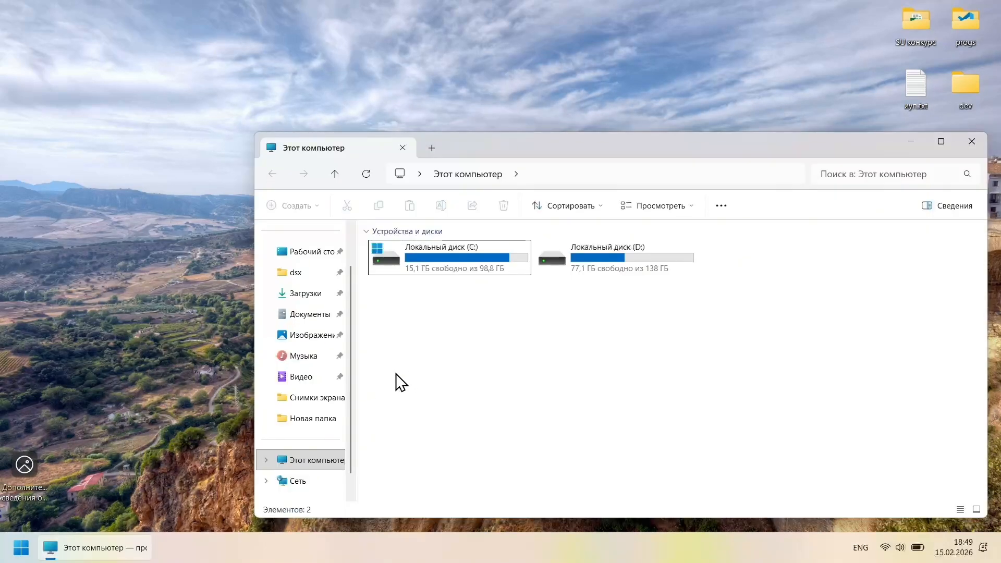
key("super")
type("pgadmin")
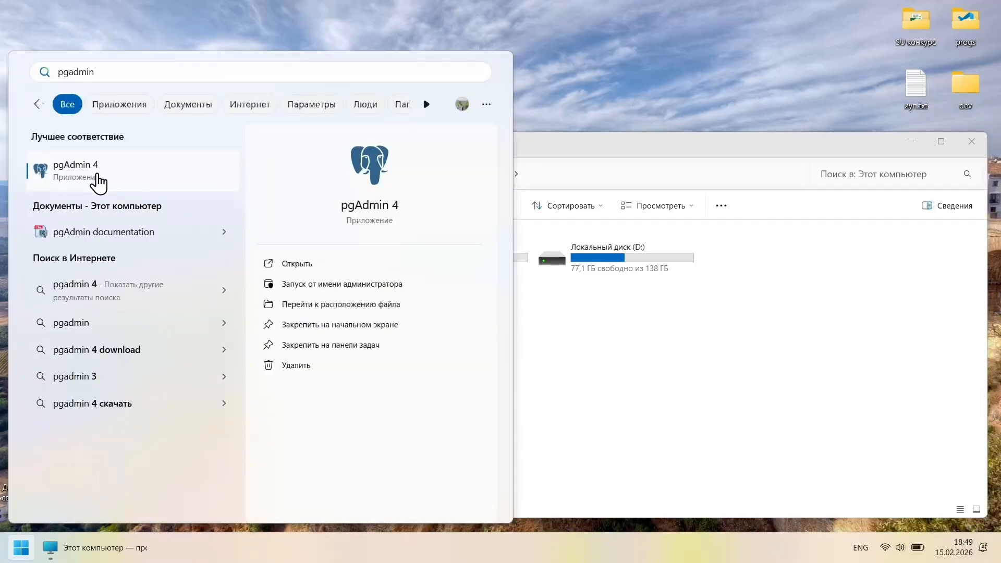
left_click(102, 179)
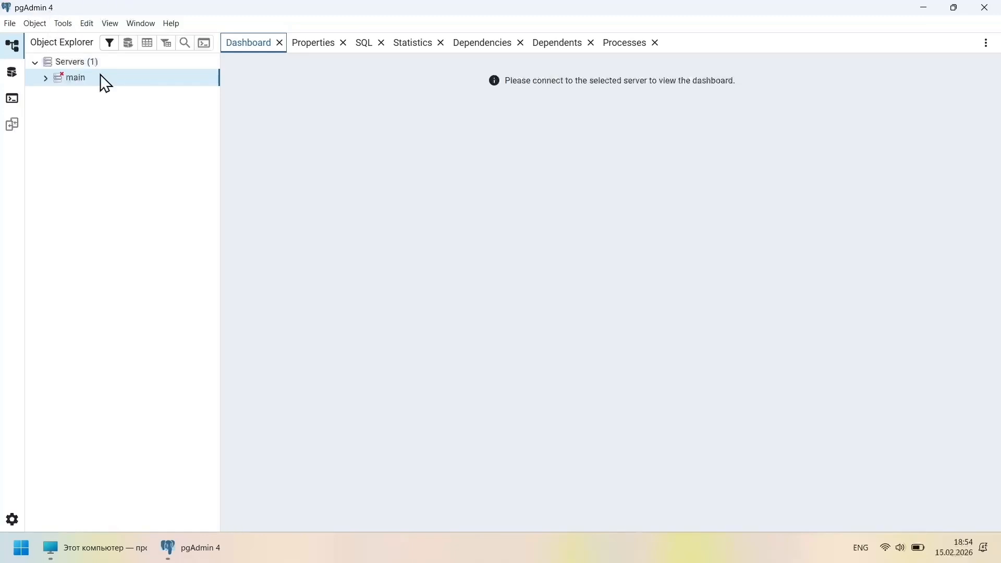
Connect to the main server with its password saved, then collapse the postgres database
left_click(47, 79)
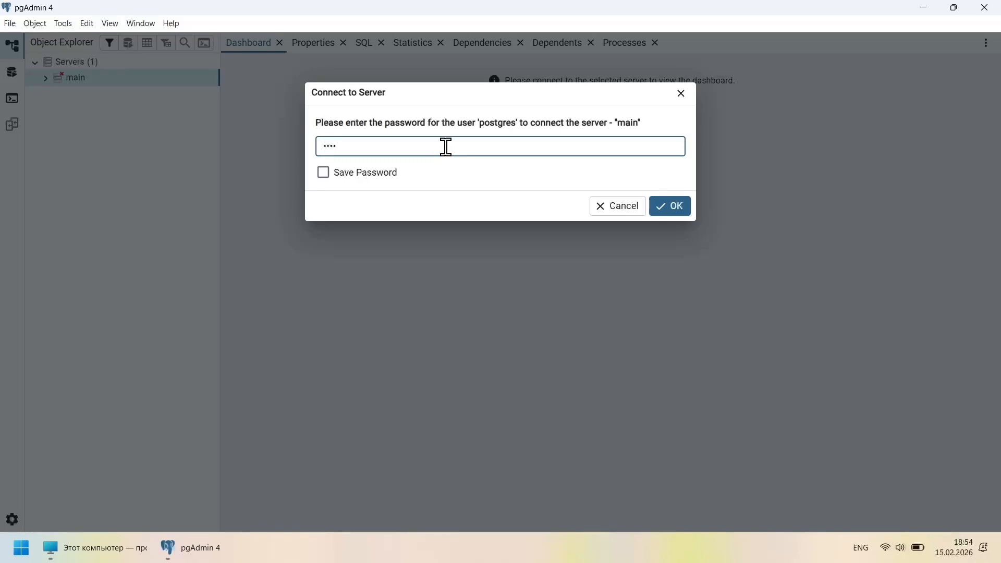
left_click(372, 177)
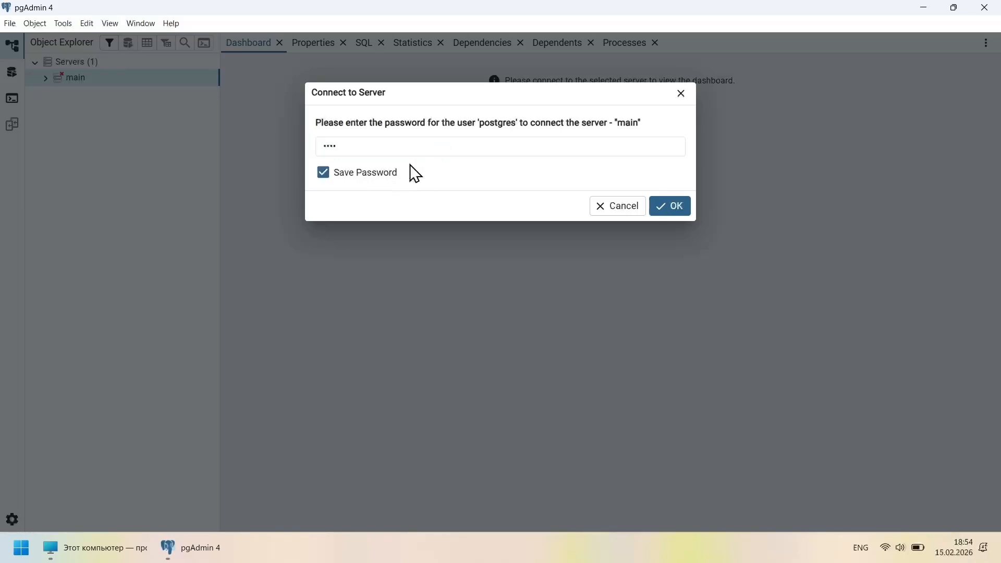
left_click(676, 214)
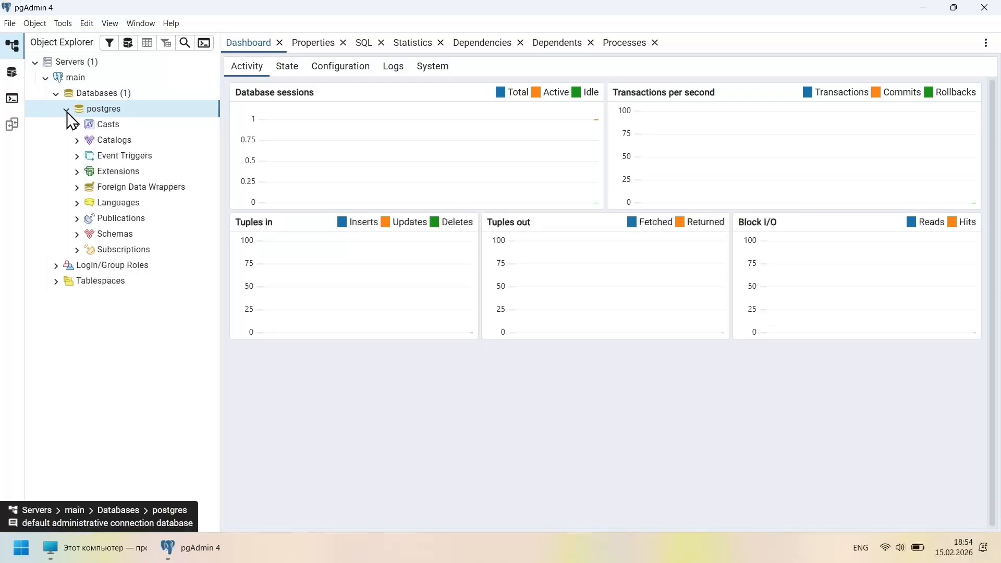
left_click(69, 110)
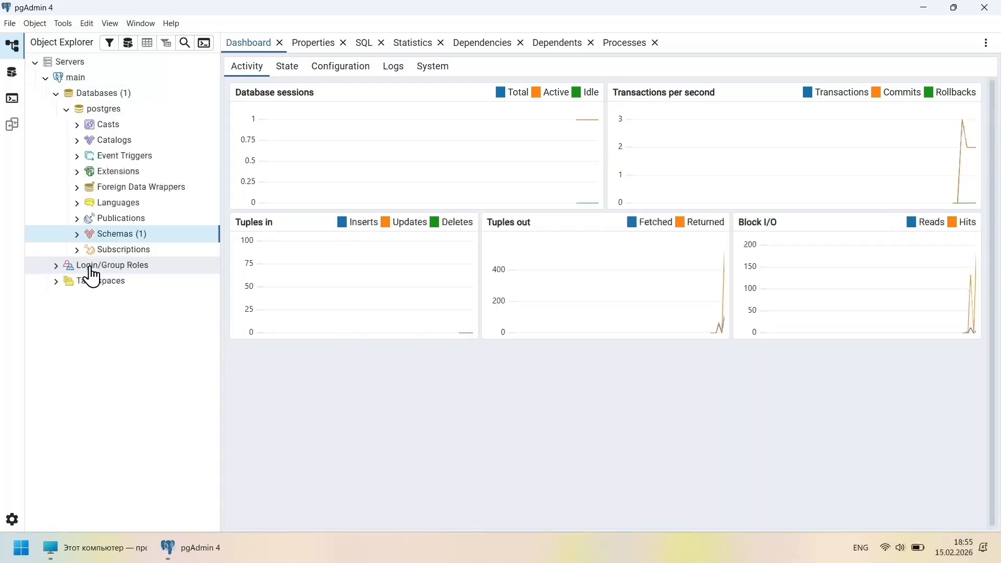
Expand Login/Group Roles and inspect the postgres, pg_checkpoint and pg_write_server_files roles
left_click(57, 265)
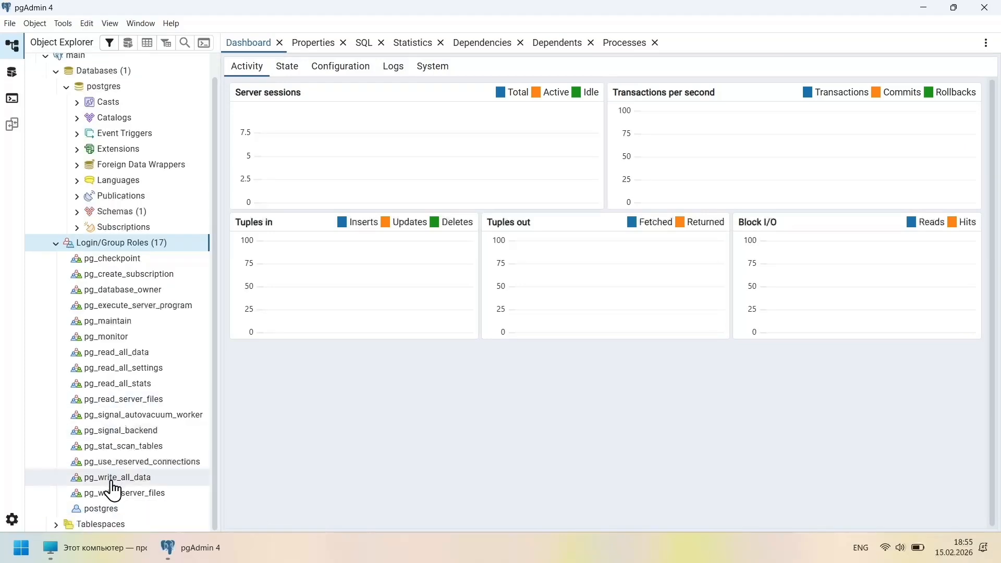
left_click(94, 509)
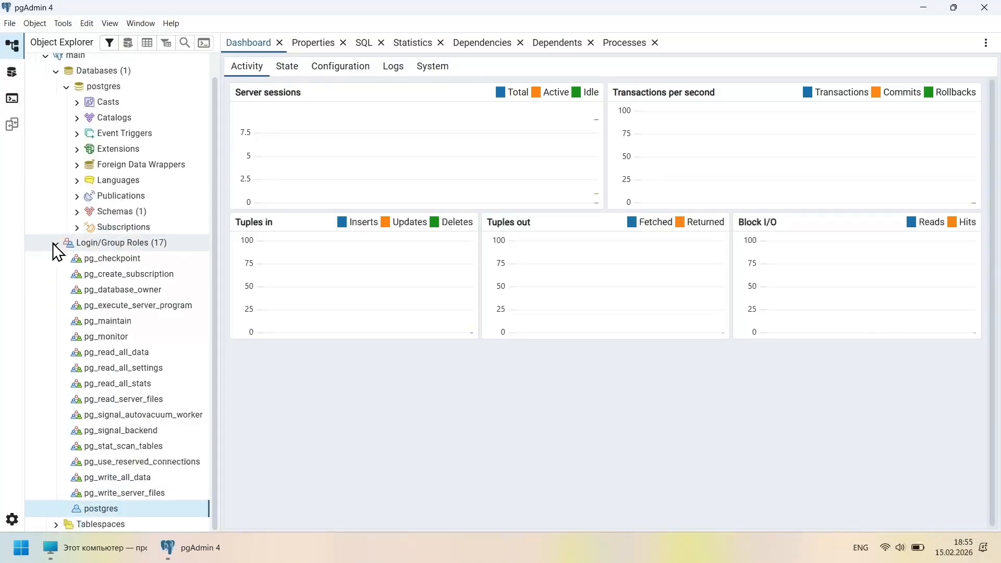
left_click(85, 259)
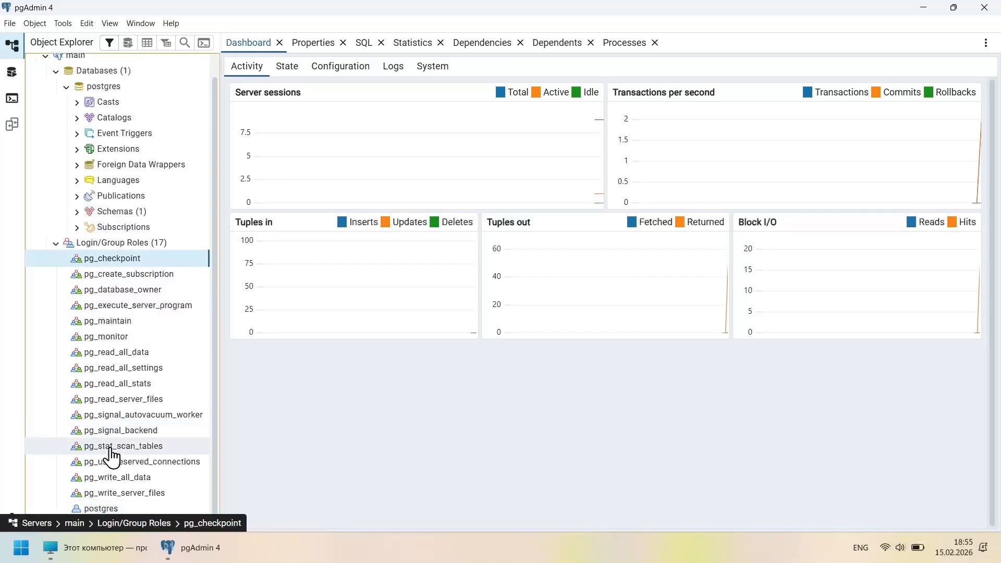
left_click(104, 494)
left_click(84, 262)
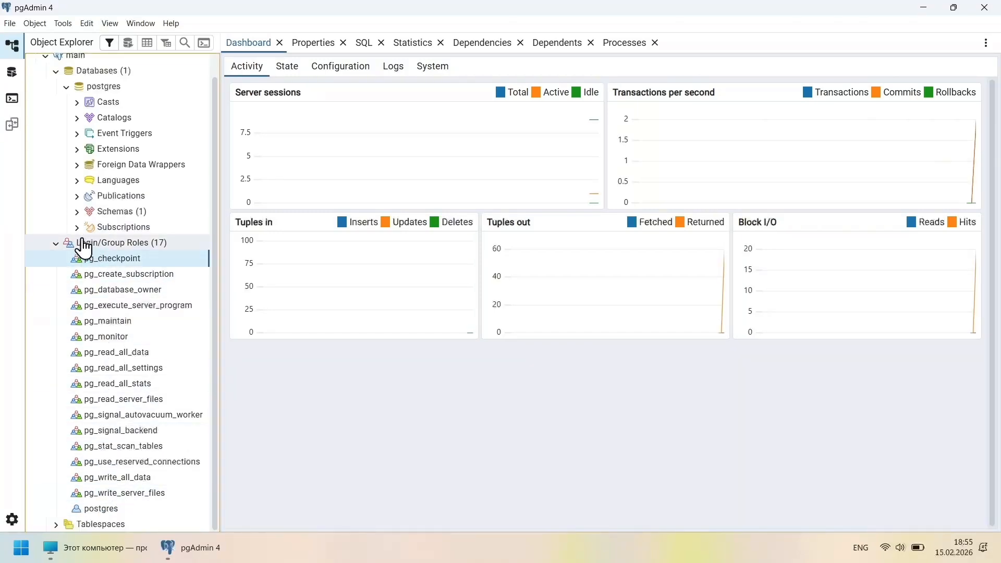
left_click(57, 242)
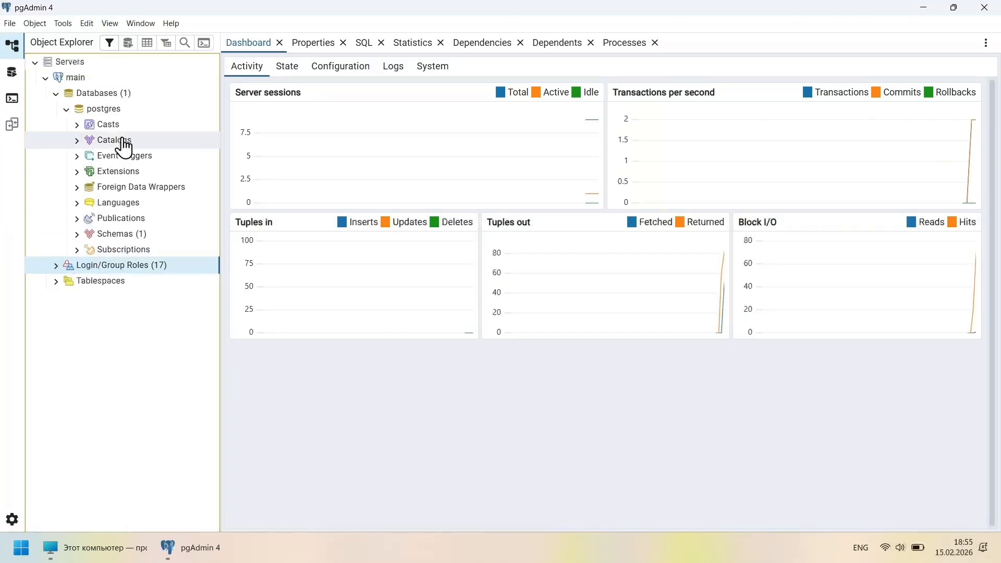
Start a new database named 'test' with owner postgres and UTF8 encoding
right_click(96, 98)
mouse_move(134, 110)
left_click(204, 108)
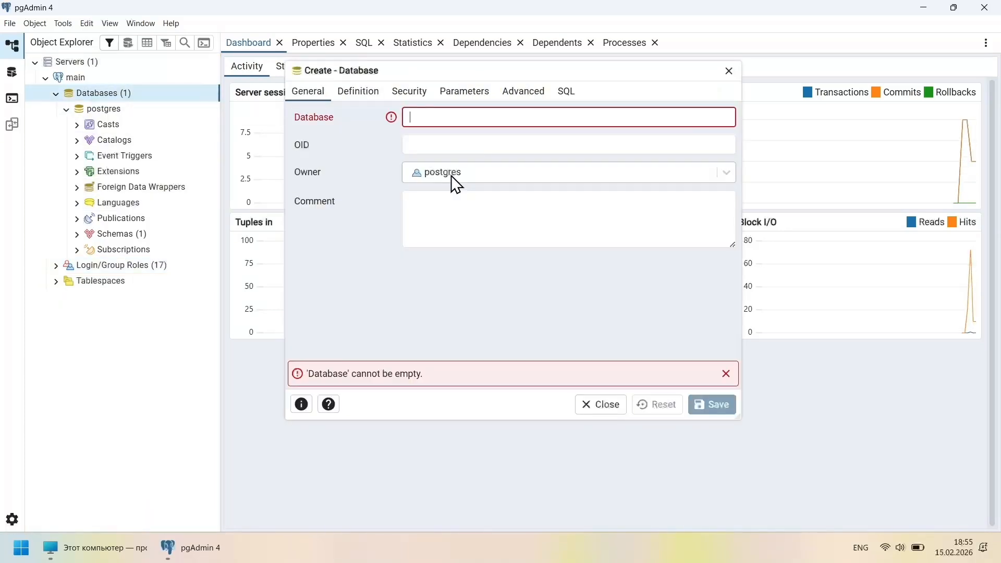
type("test")
left_click_drag(447, 123, 409, 117)
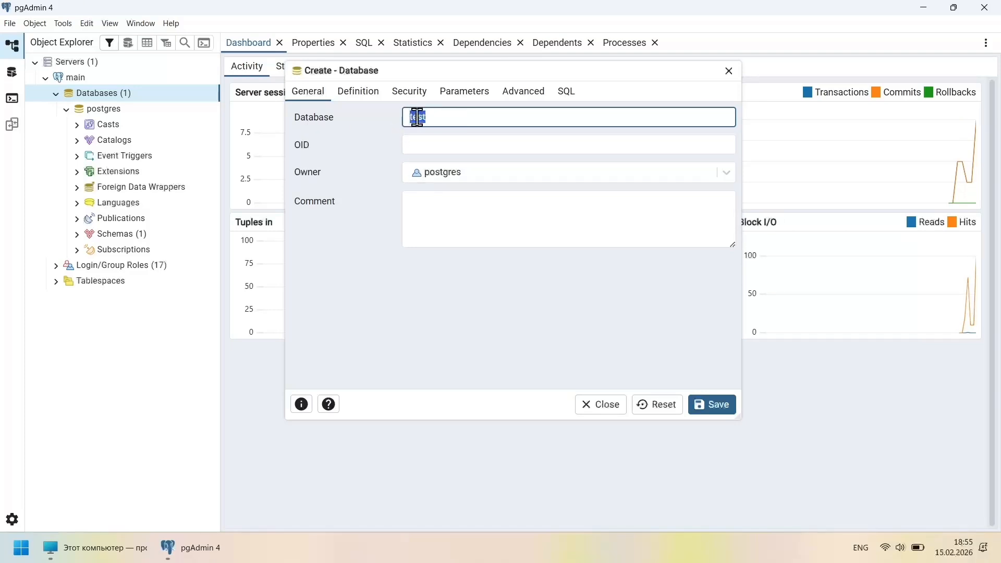
left_click(453, 176)
scroll(463, 179, "down", 5)
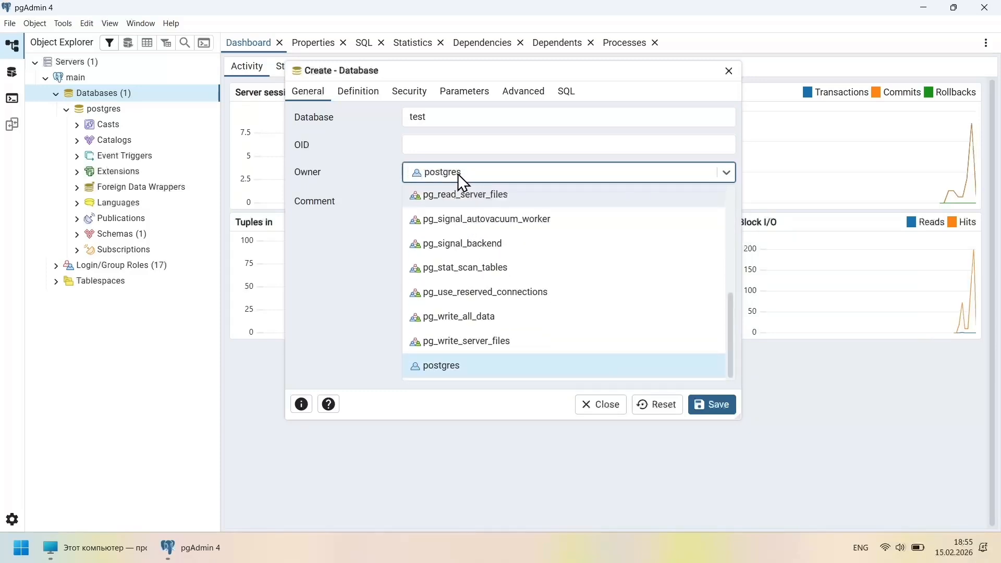
left_click(459, 371)
left_click(359, 91)
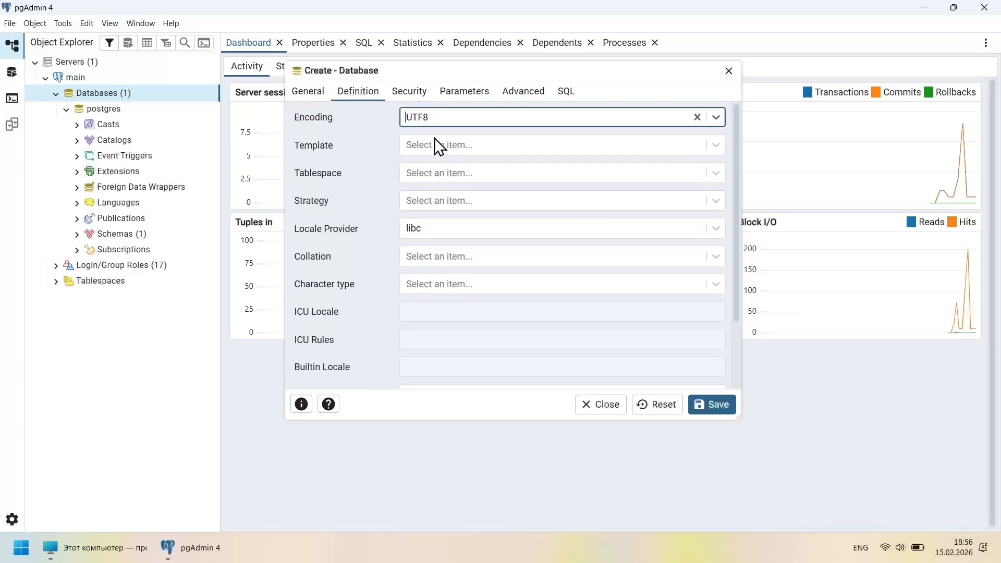
Review the Security, Parameters and Advanced tabs and the generated CREATE DATABASE SQL
left_click(414, 93)
left_click(475, 94)
left_click(523, 92)
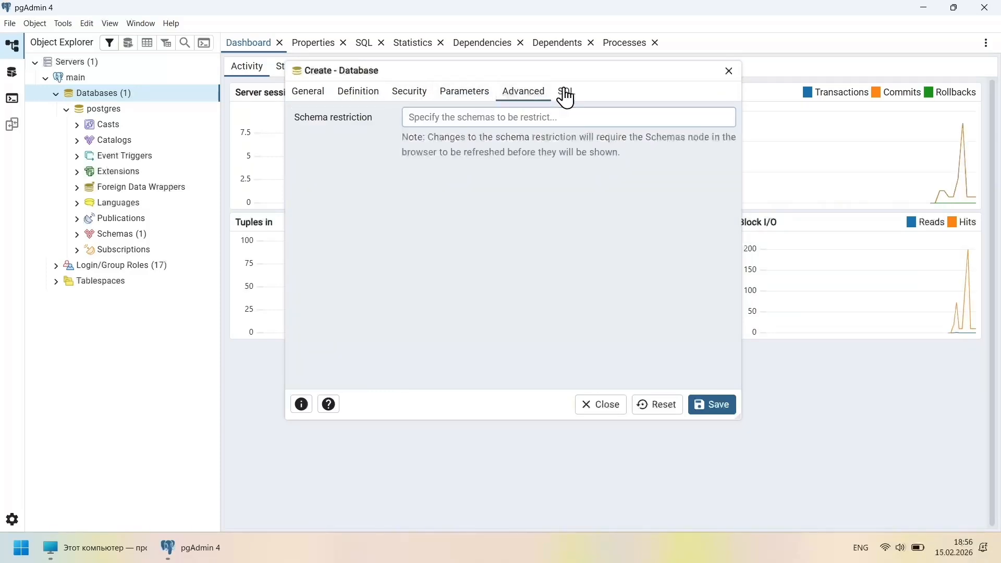
left_click(566, 93)
left_click_drag(459, 207, 295, 110)
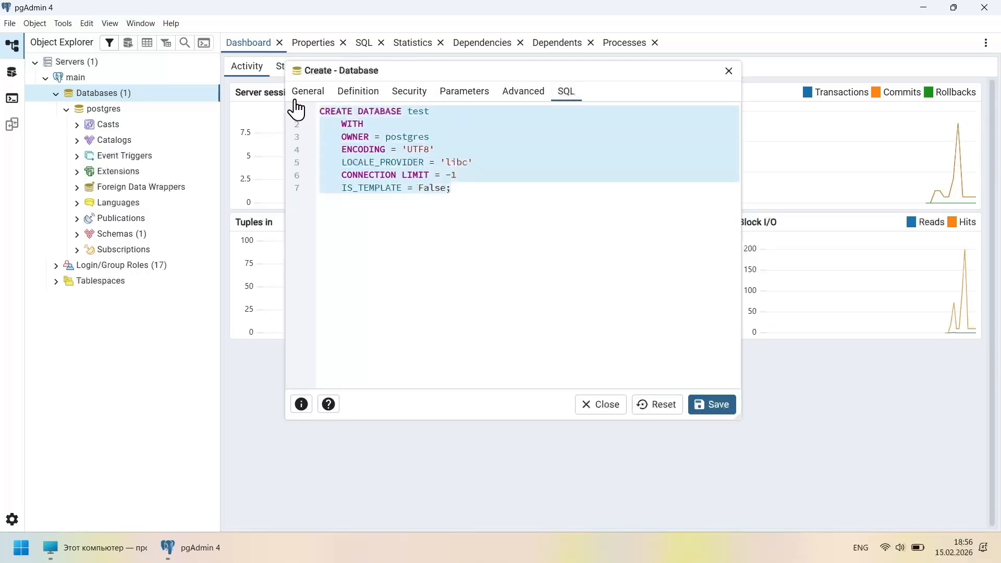
double_click(422, 112)
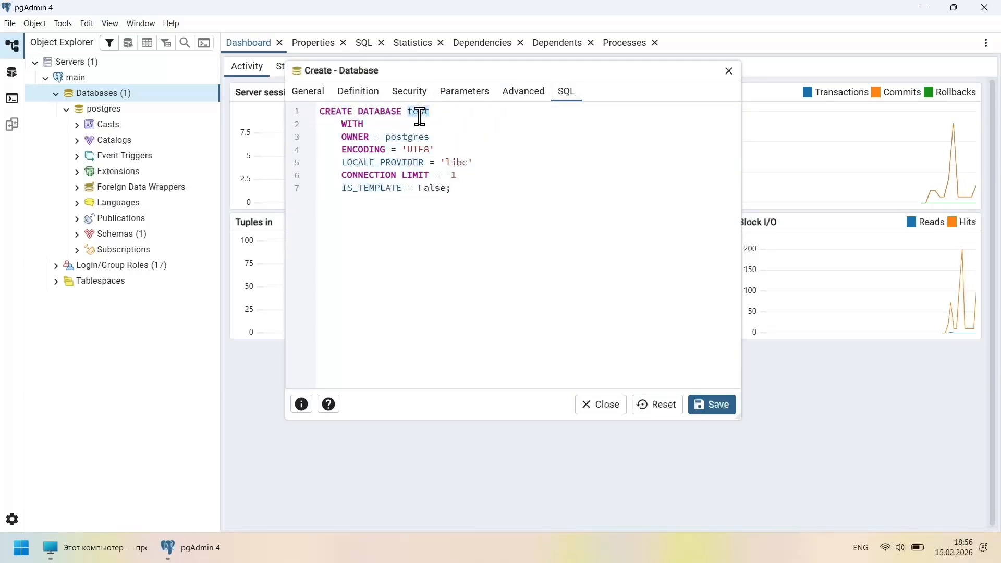
left_click_drag(320, 111, 475, 206)
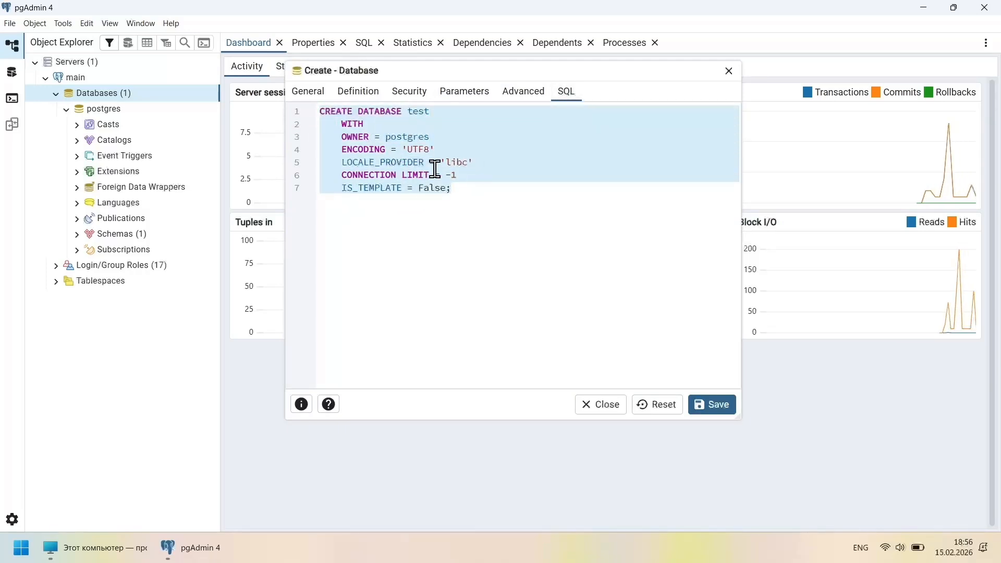
left_click(339, 111)
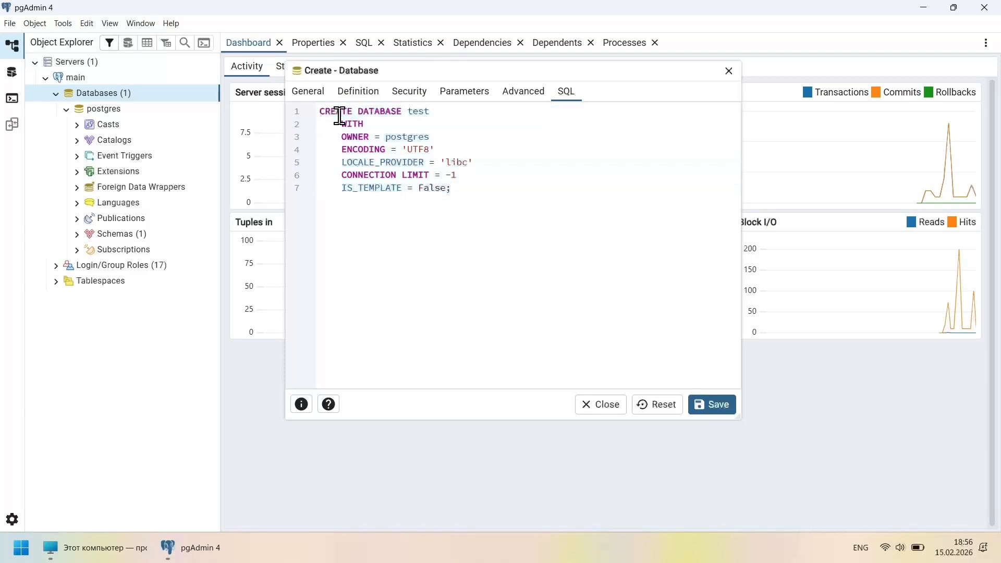
Check the name, owner postgres and locale options in the SQL, then save the test database
double_click(384, 112)
double_click(416, 112)
left_click_drag(342, 125, 430, 151)
double_click(409, 138)
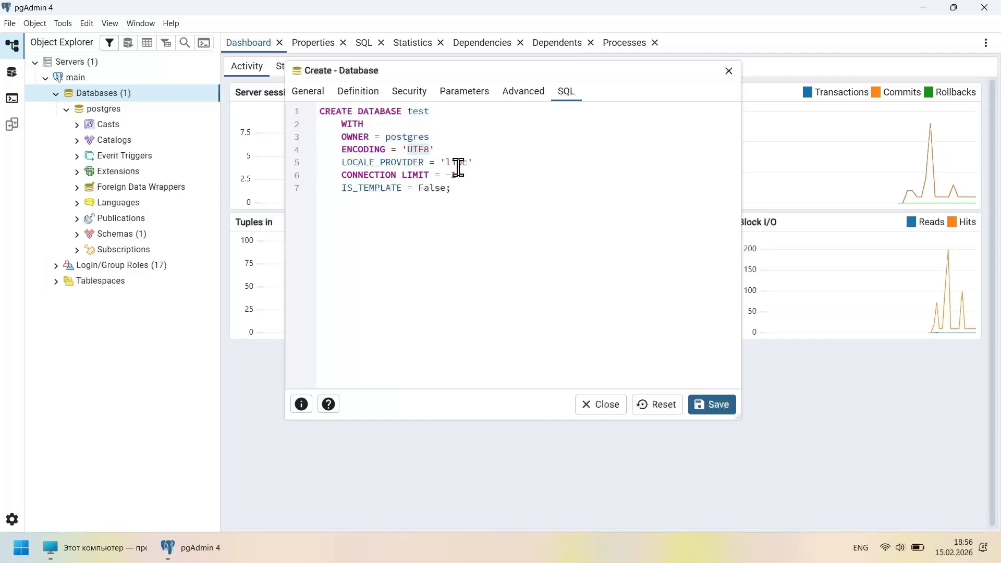
left_click_drag(343, 162, 477, 193)
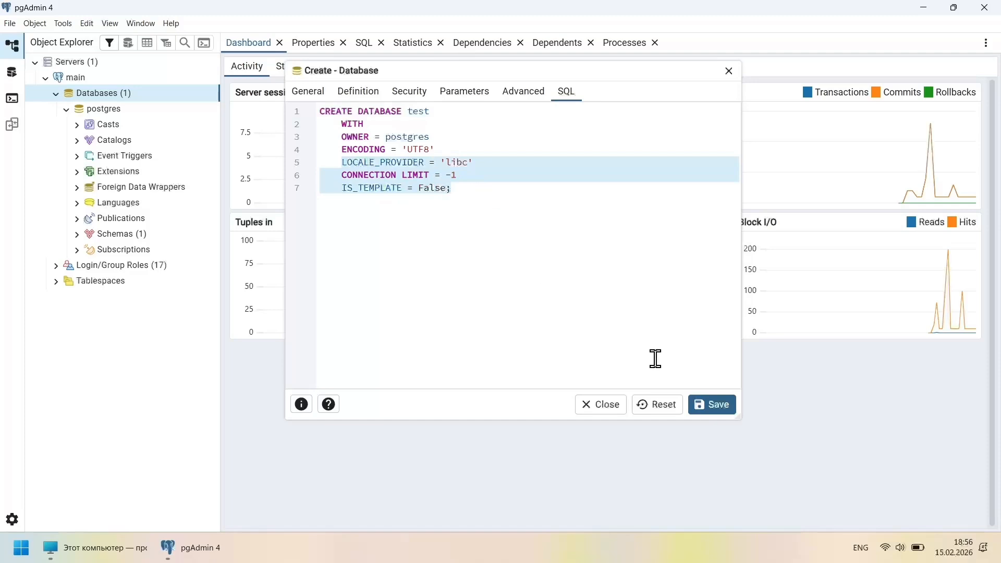
left_click(712, 407)
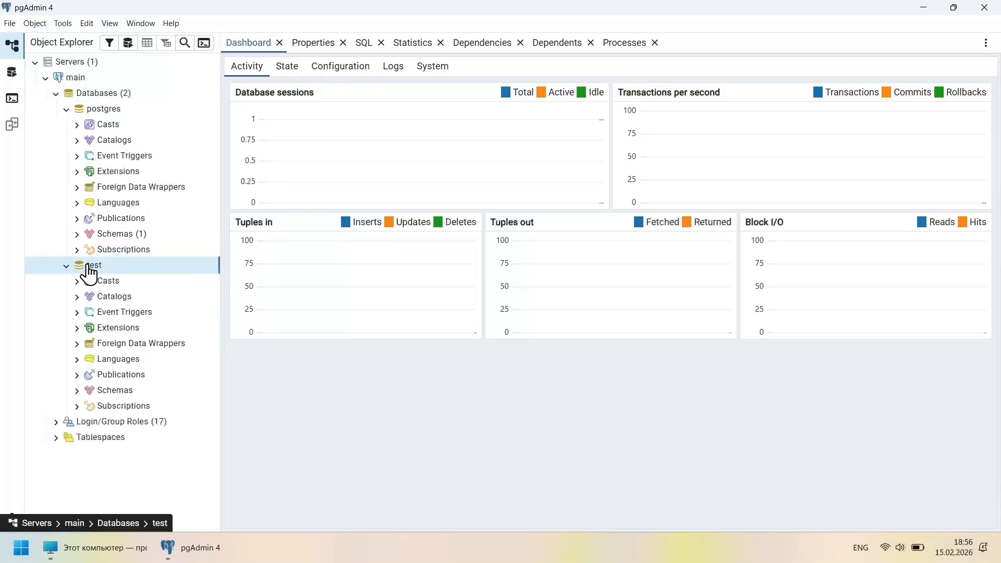
Expand the test database's Schemas > public down to Tables and bring up the Tables context menu
left_click(77, 391)
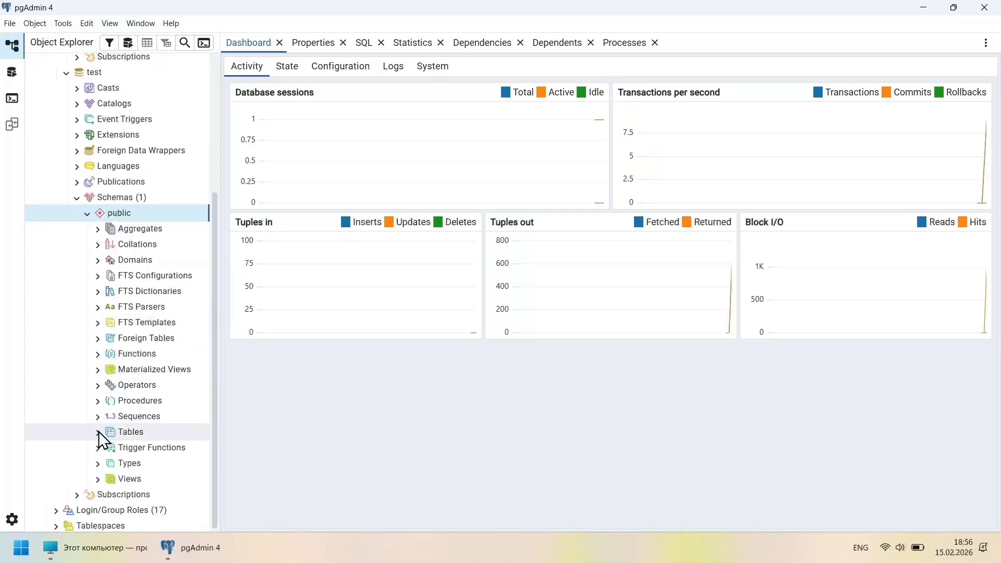
left_click(116, 430)
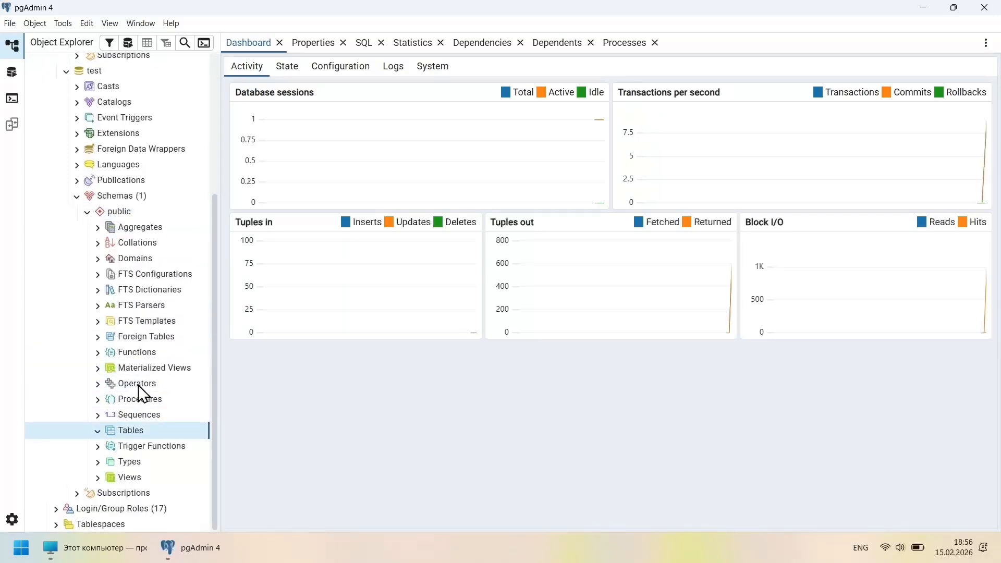
right_click(137, 442)
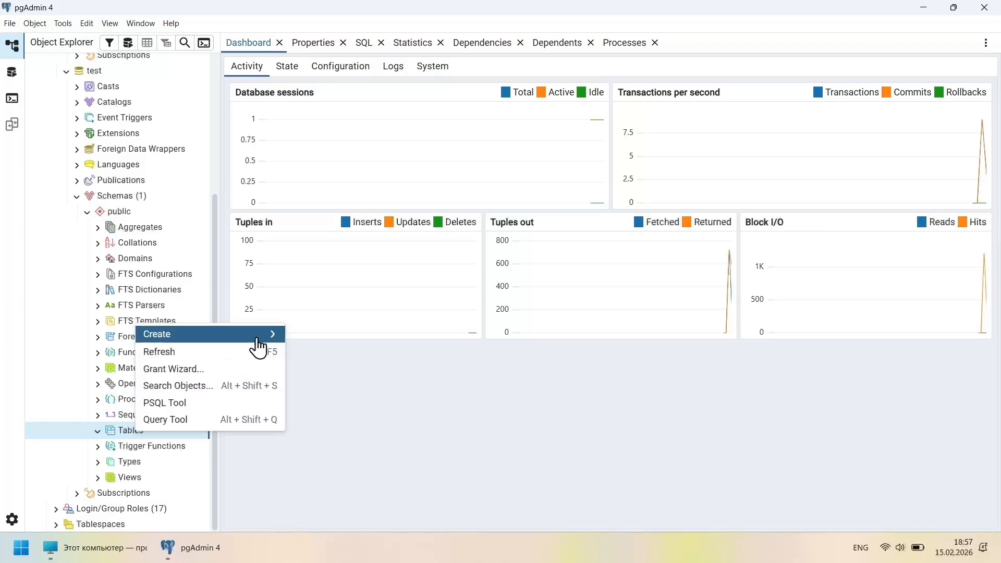
Start a new table named 'students', owned by postgres, in the public schema
mouse_move(263, 338)
left_click(307, 338)
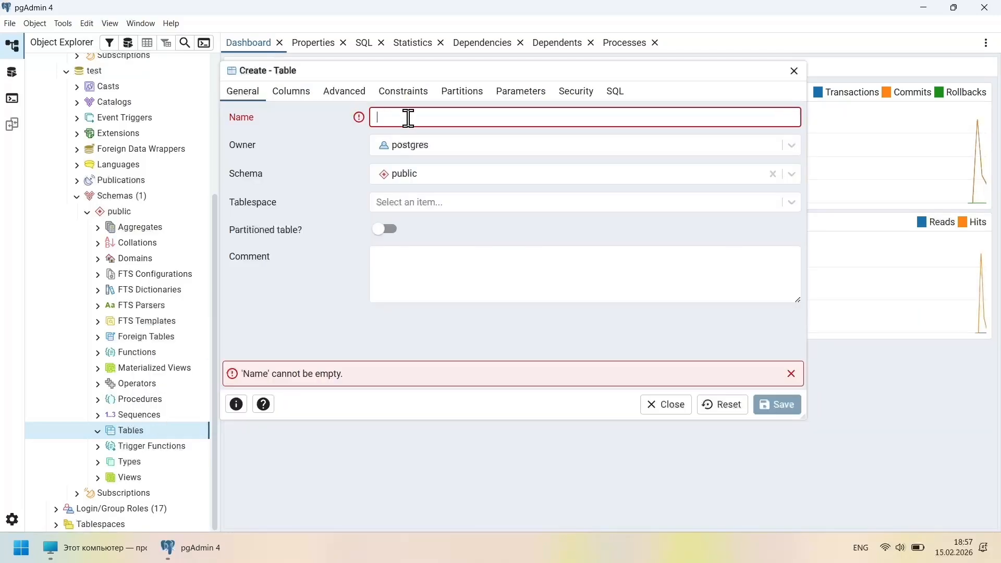
type("students")
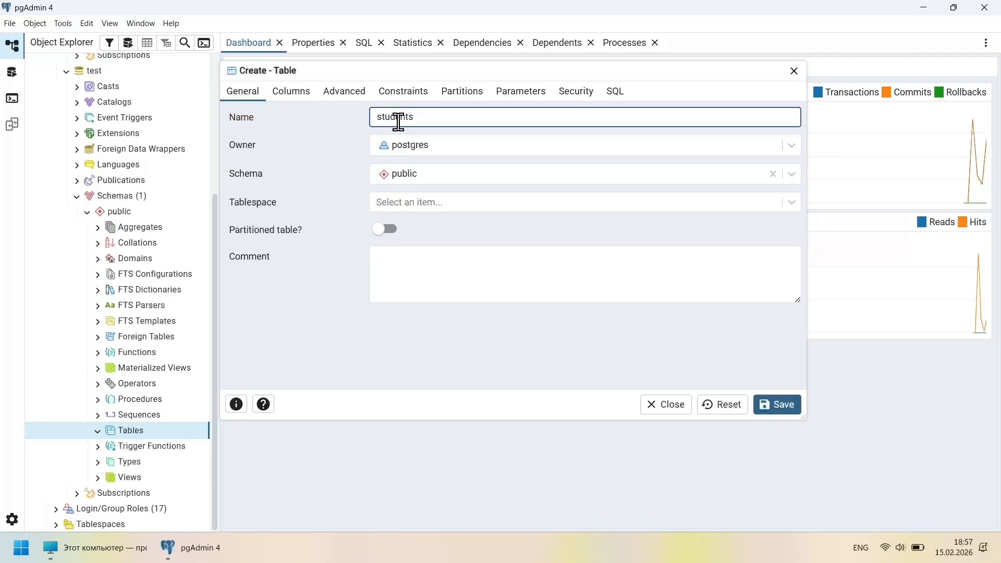
left_click(412, 145)
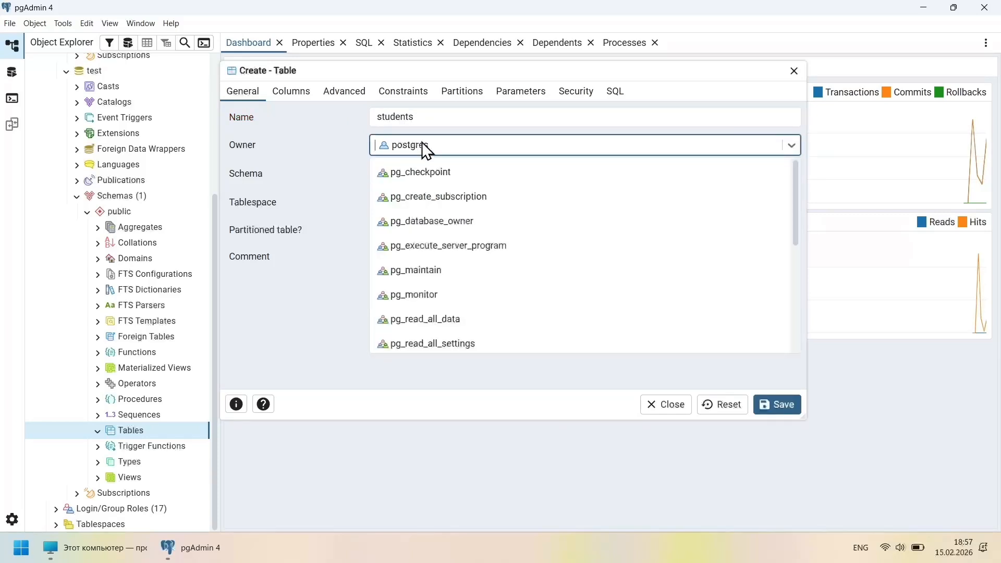
left_click(412, 143)
left_click(413, 173)
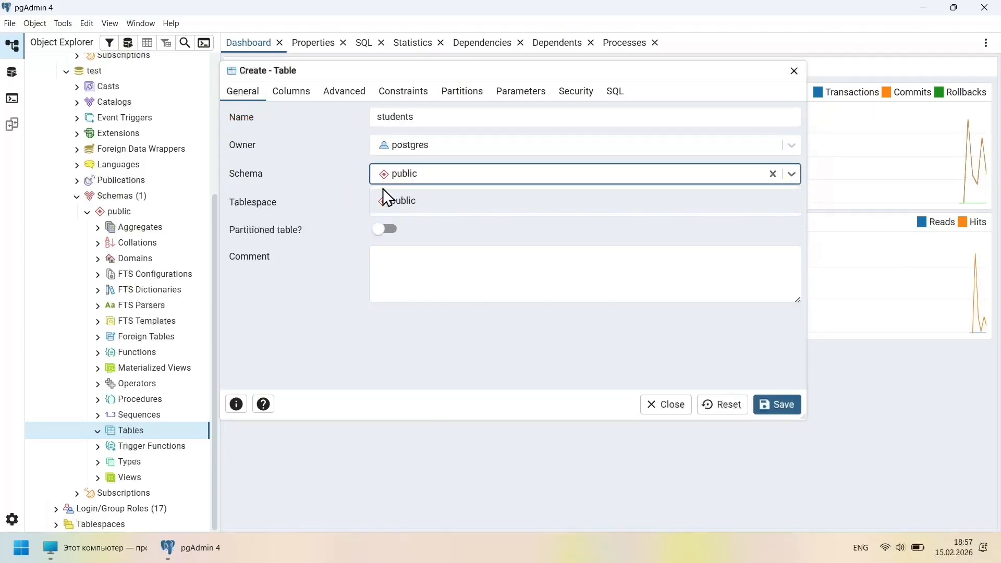
left_click(290, 93)
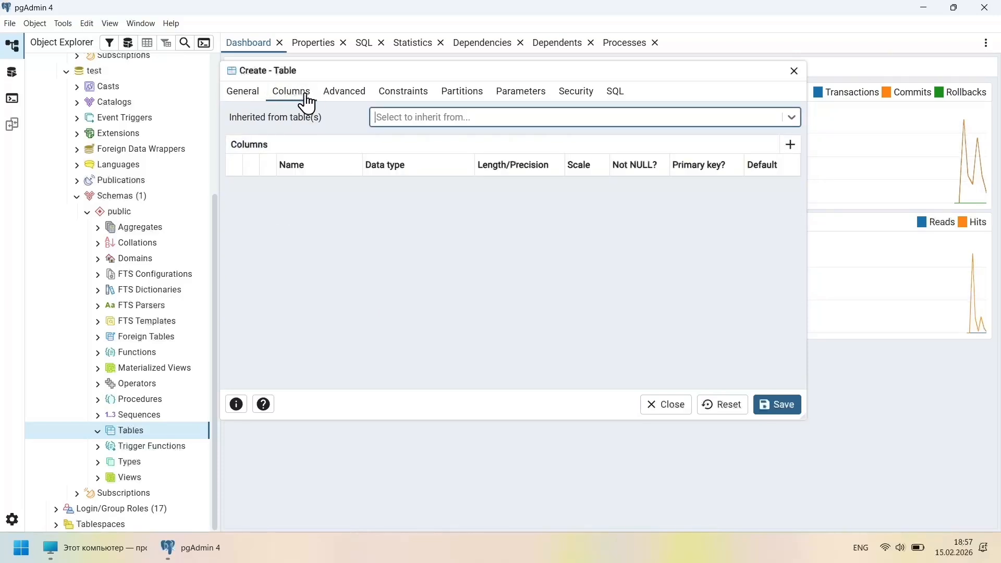
Add an integer column 'id' and make it the primary key
left_click(790, 144)
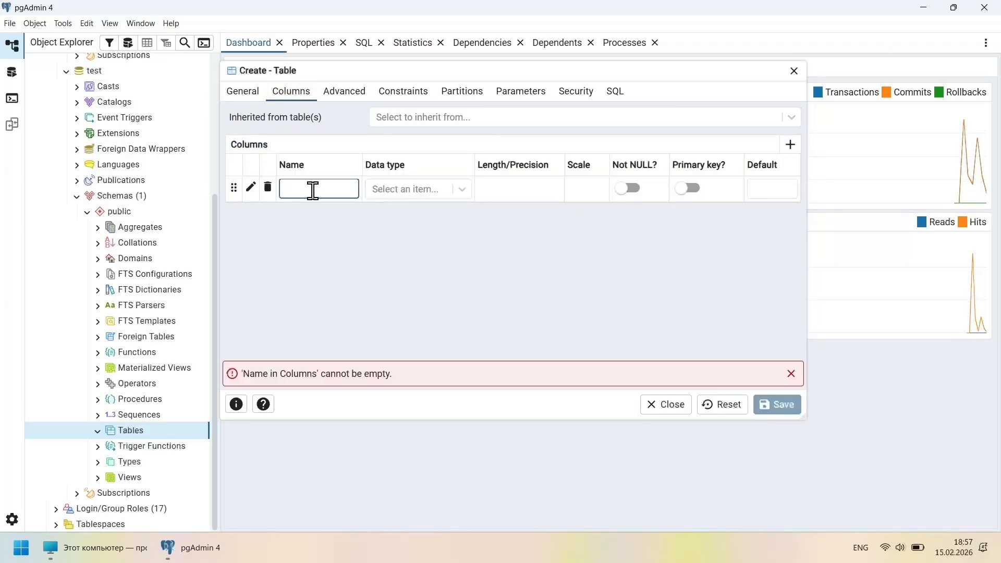
type("id")
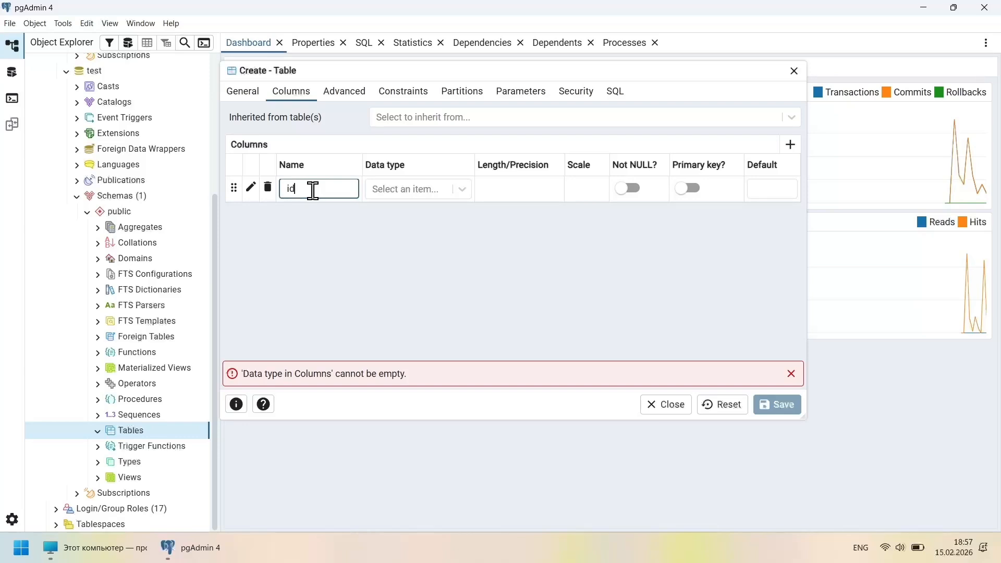
key("Tab")
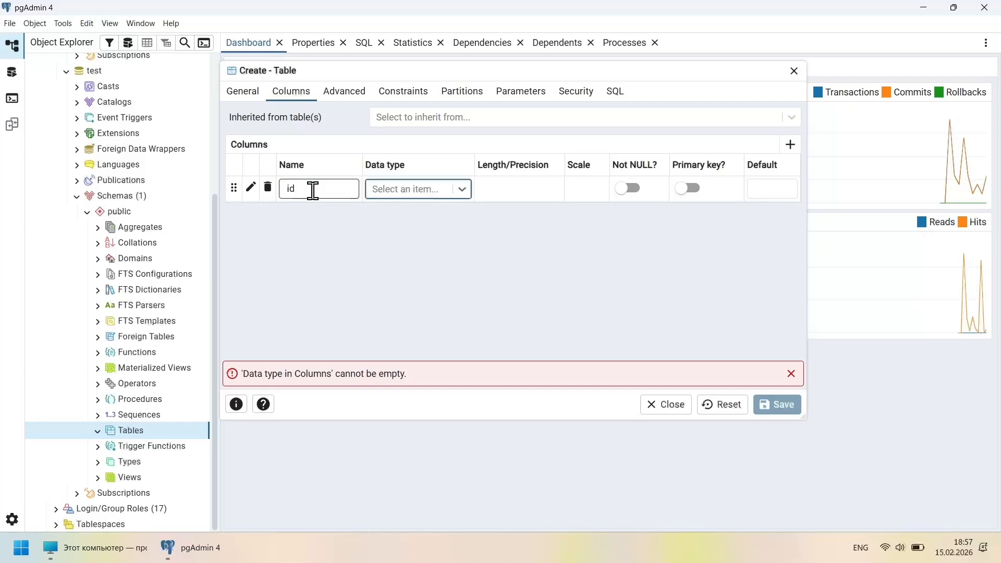
type("int")
scroll(424, 250, "down", 2)
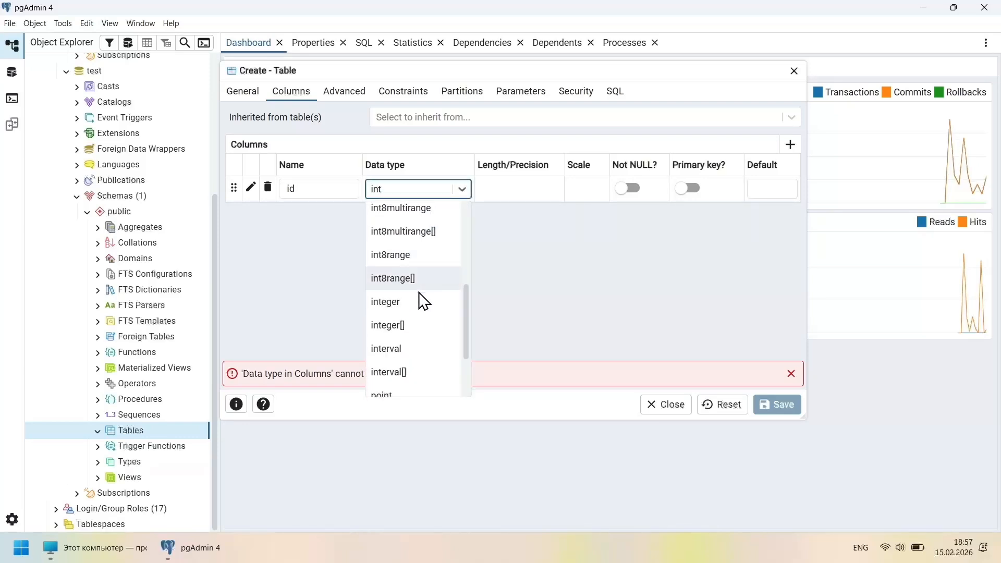
left_click(409, 301)
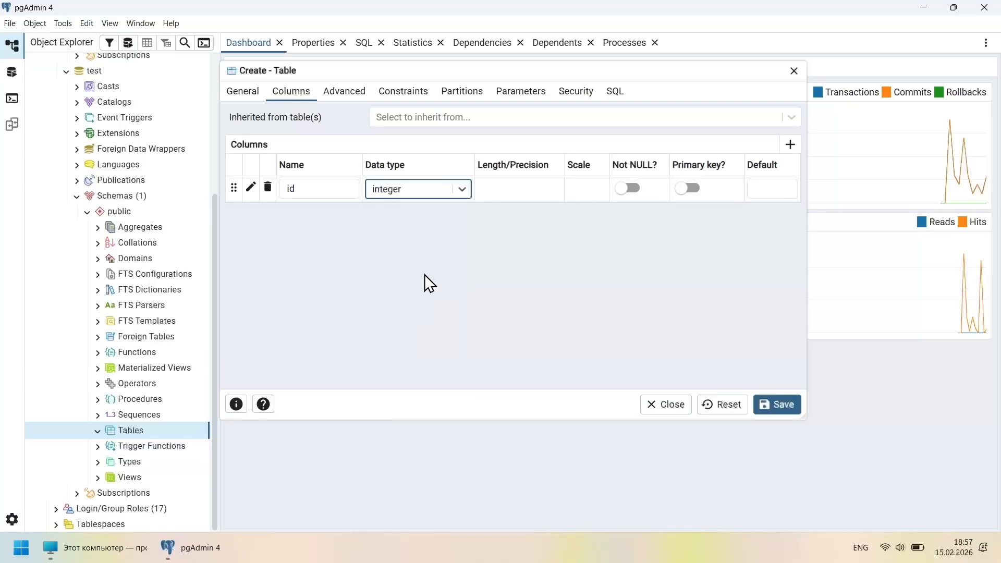
left_click(695, 196)
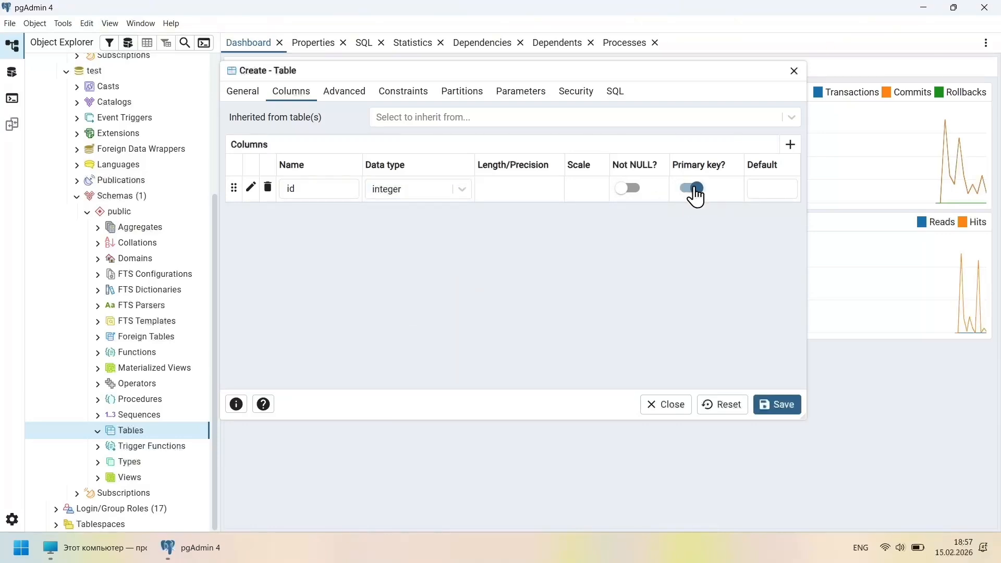
Add a 'name' column of type character varying, length 255, Not NULL
left_click(791, 145)
type("name")
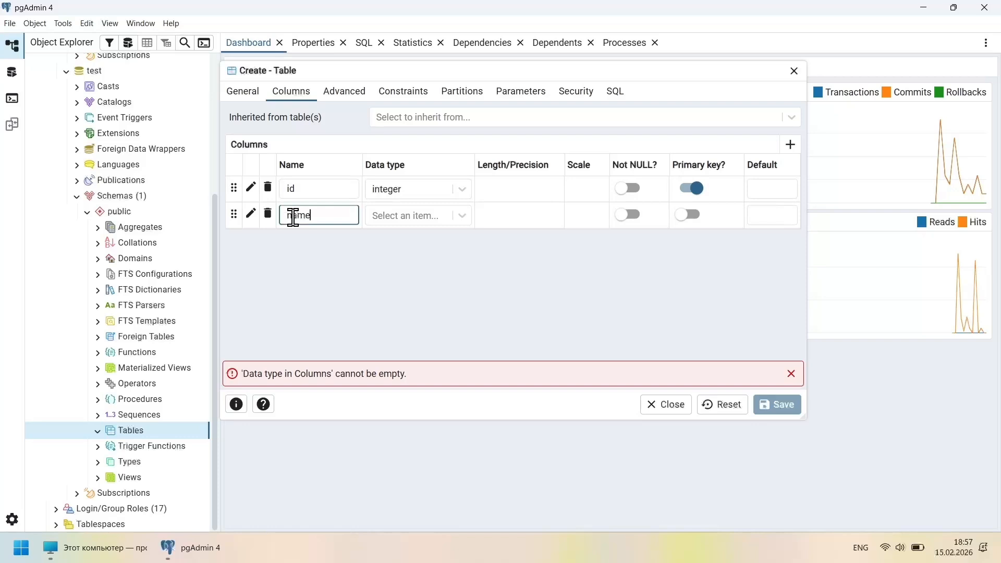
type("ch")
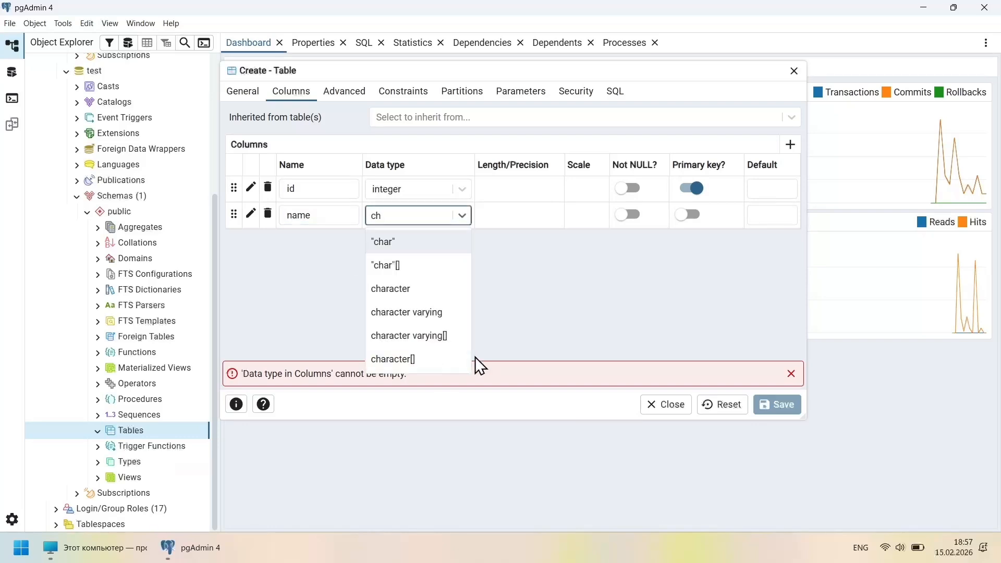
left_click(427, 311)
left_click(499, 216)
type("255")
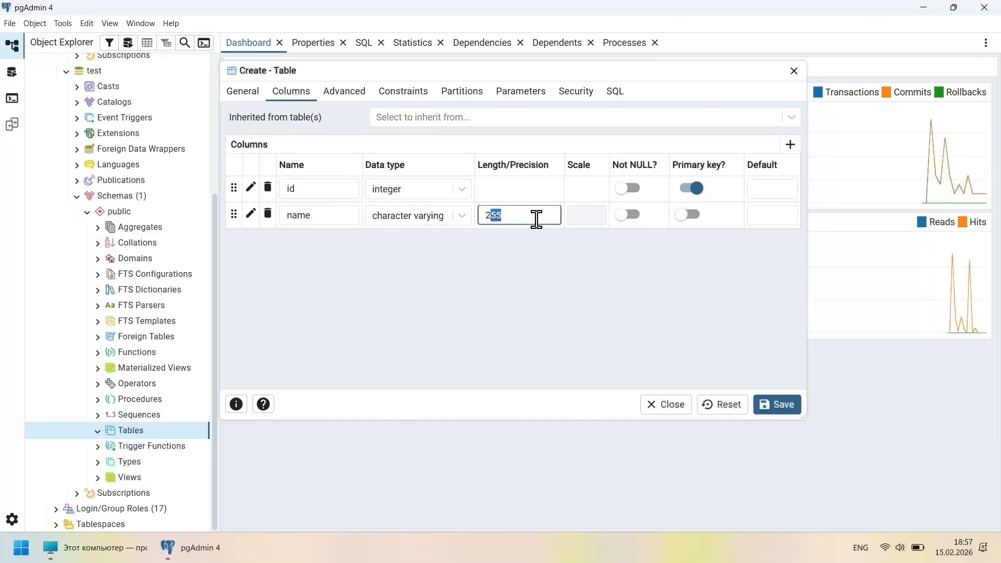
left_click(630, 216)
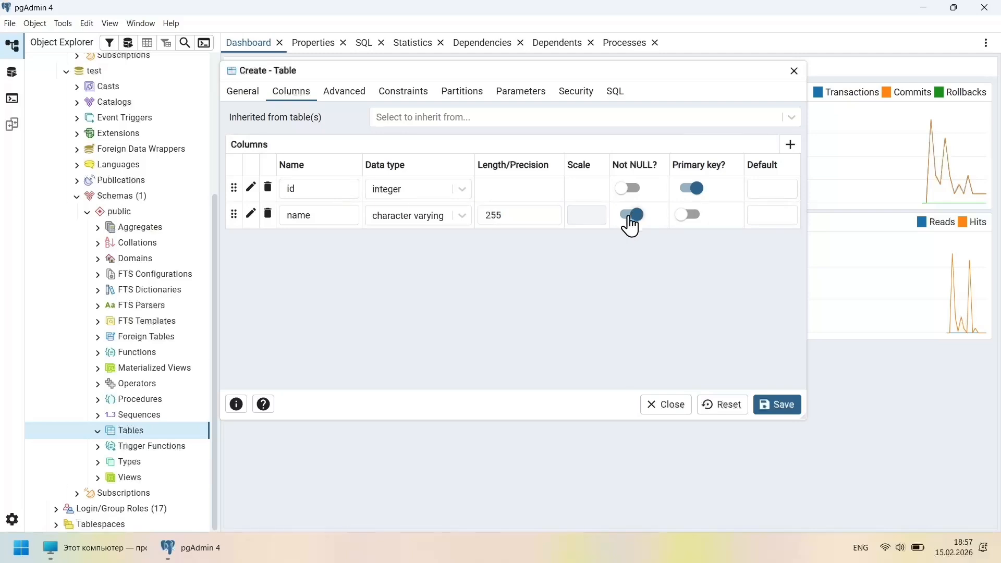
Look over the table's Advanced, Constraints and Partition tabs
left_click(350, 96)
left_click(399, 98)
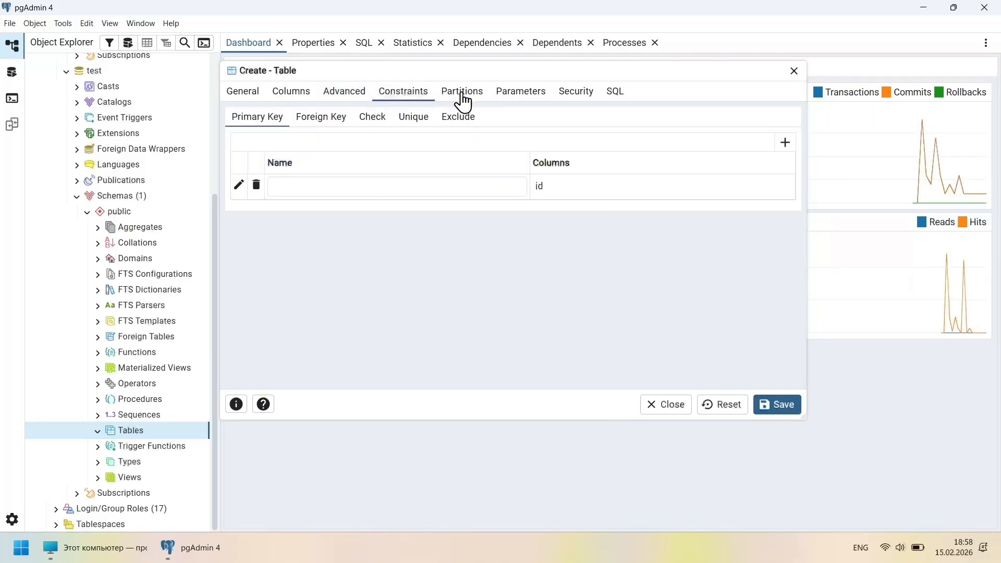
left_click(472, 97)
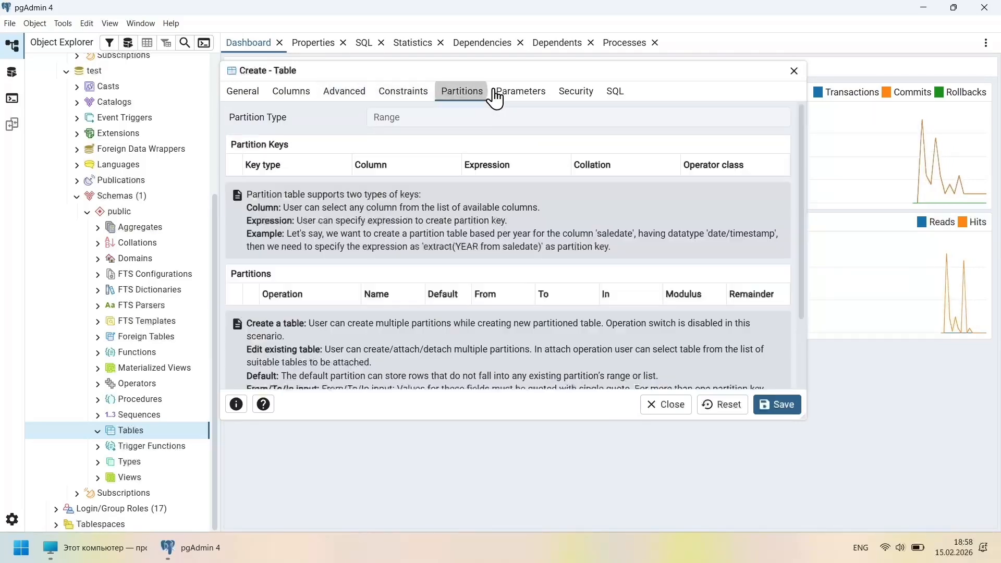
Preview the generated SQL and highlight its CREATE TABLE public.students header
left_click(617, 94)
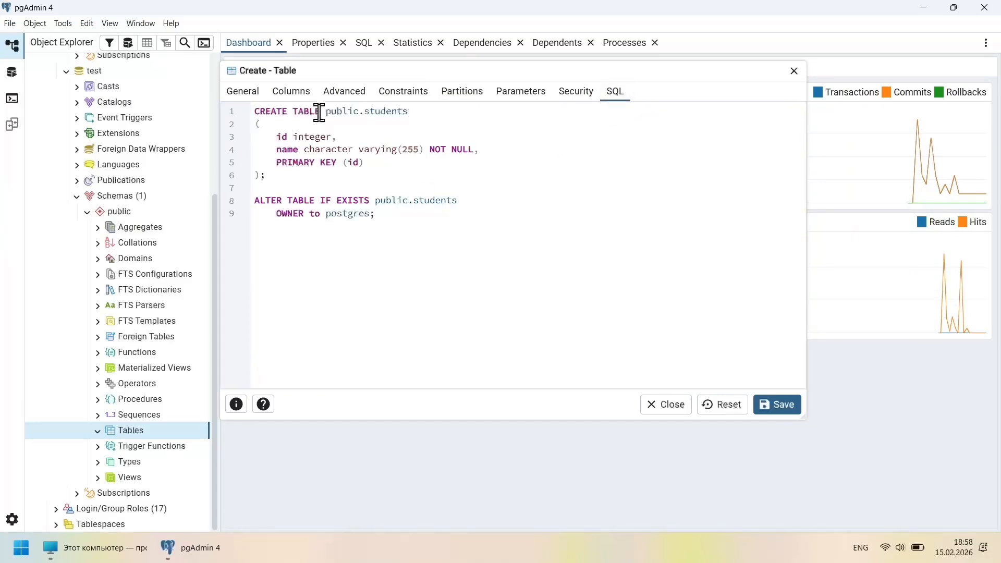
double_click(385, 112)
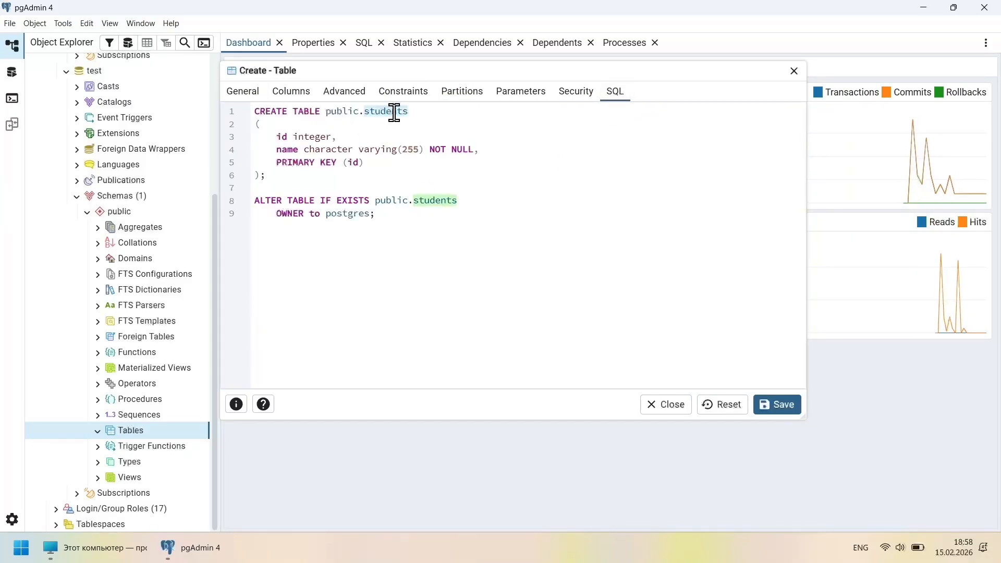
left_click(369, 213)
left_click_drag(369, 213, 244, 104)
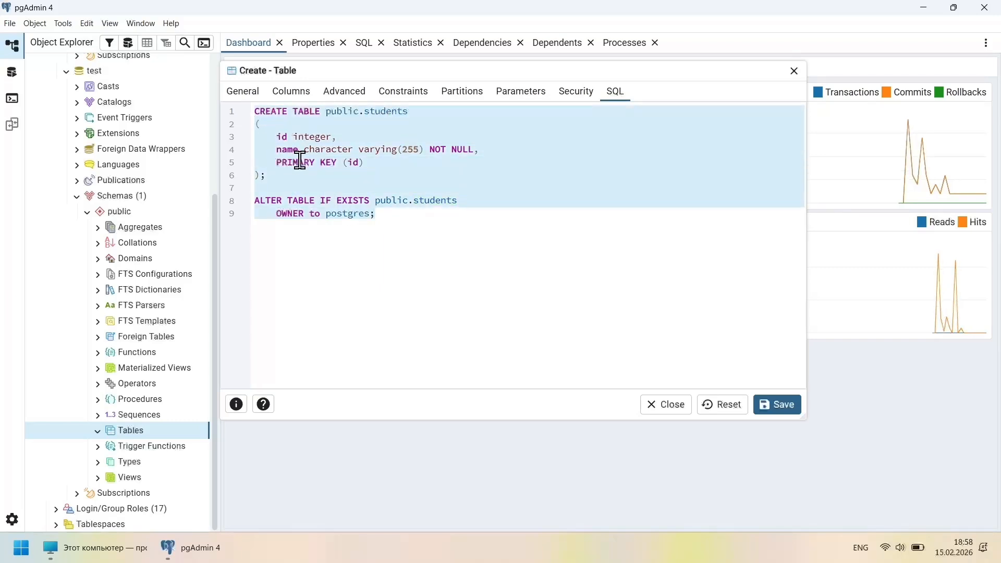
double_click(303, 111)
double_click(278, 112)
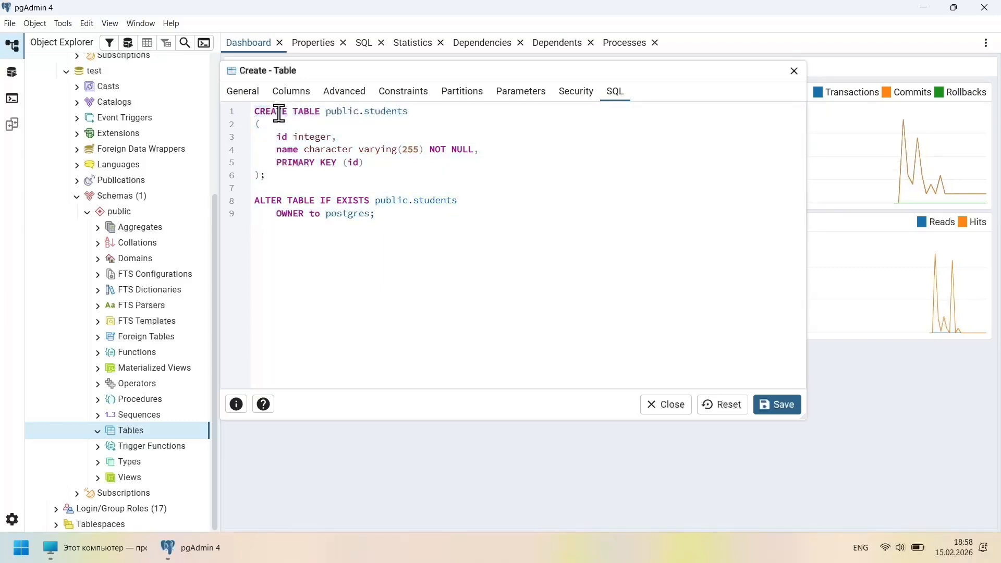
double_click(344, 111)
double_click(388, 111)
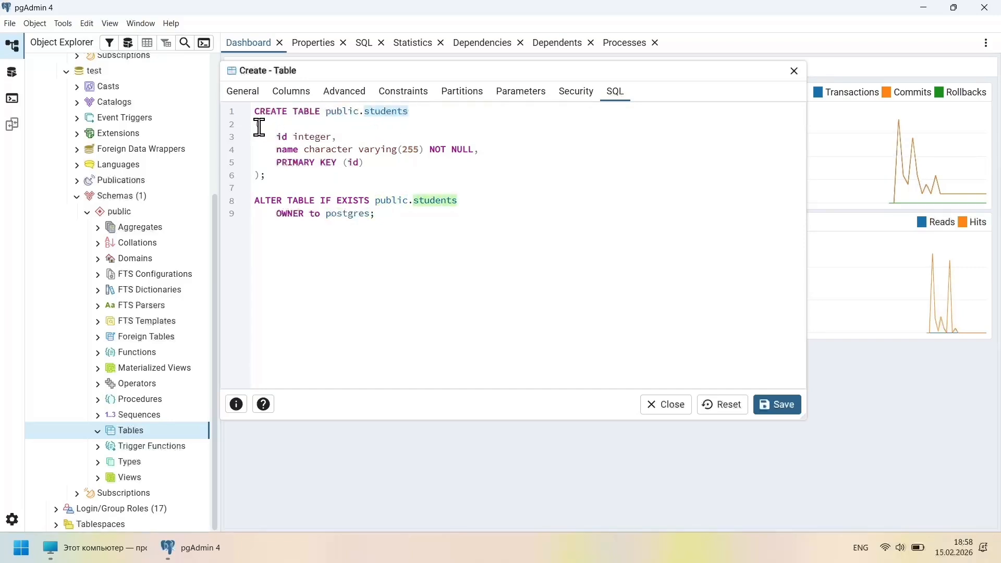
Highlight the id integer, name character varying NOT NULL, PRIMARY KEY and owner postgres parts of the SQL
left_click_drag(259, 127, 279, 167)
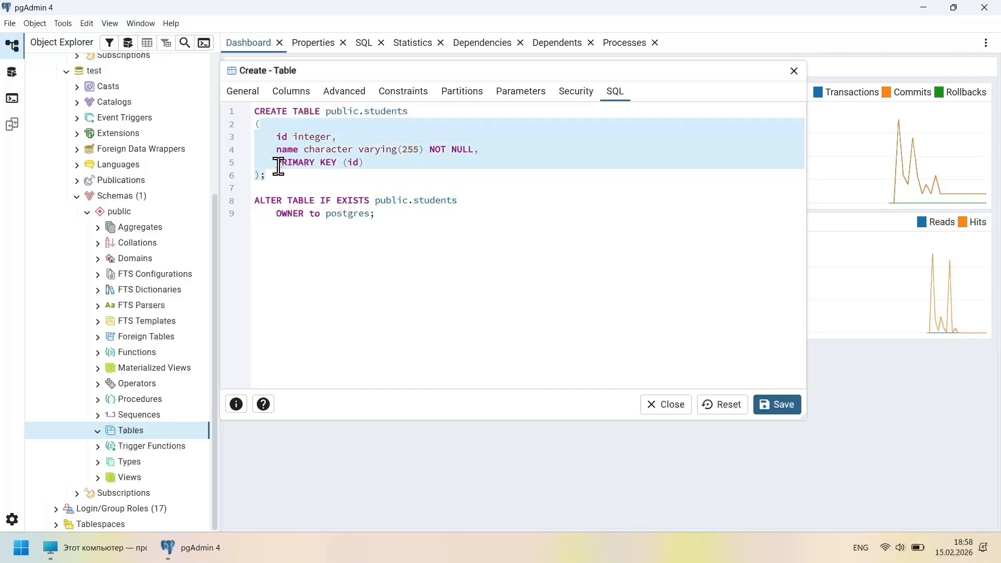
left_click(282, 142)
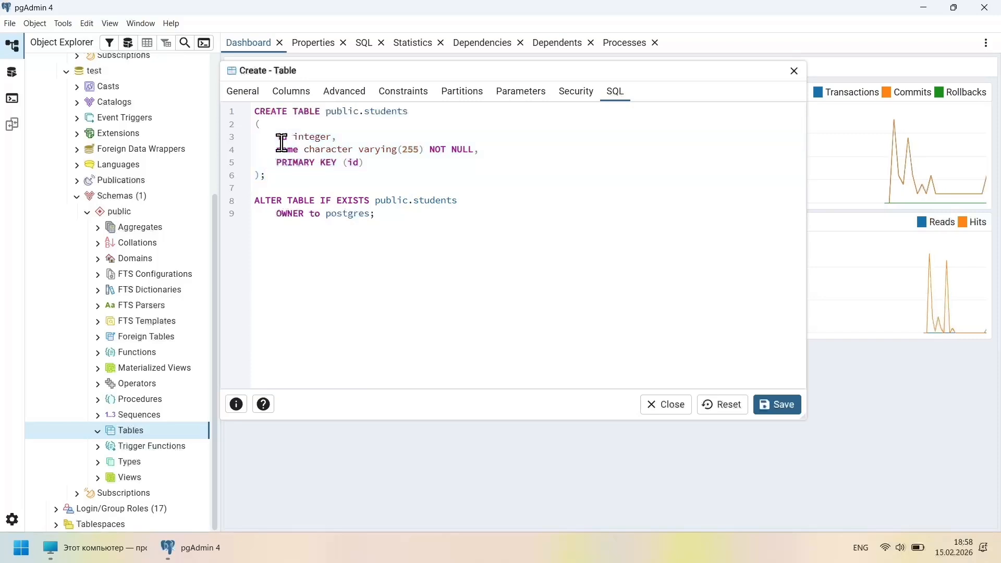
left_click(308, 137)
left_click(289, 150)
double_click(288, 150)
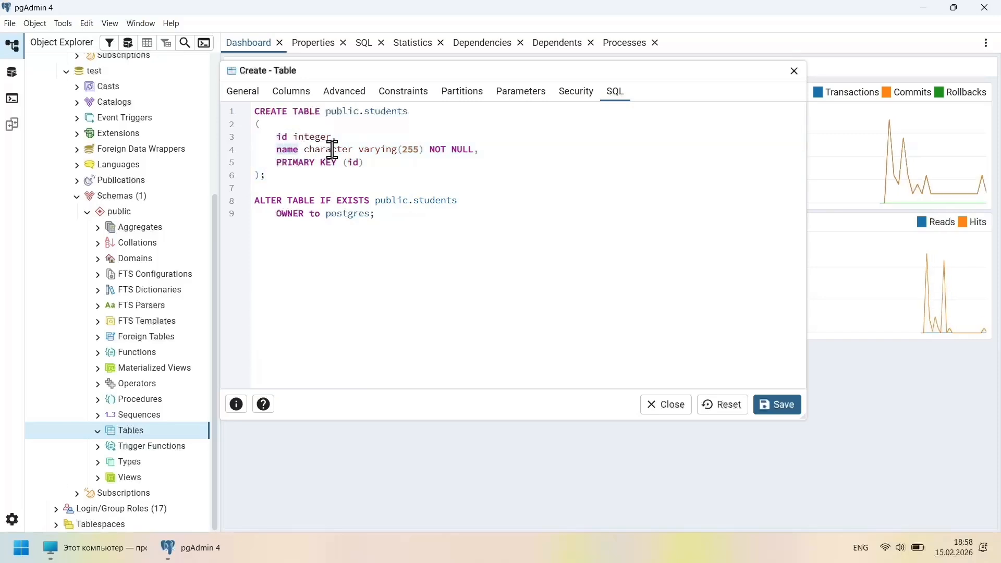
left_click_drag(305, 152, 467, 153)
left_click(414, 151)
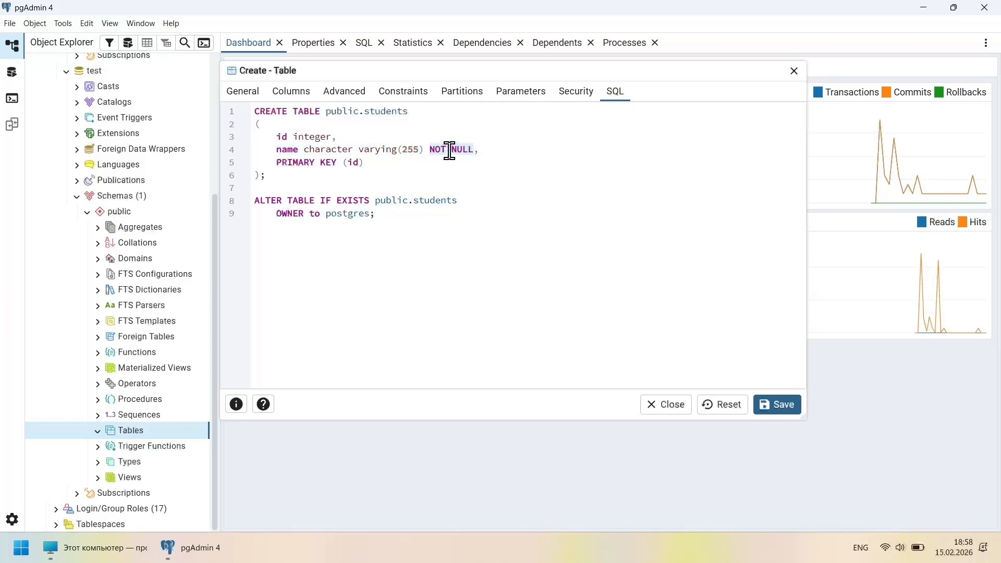
left_click(384, 165)
left_click_drag(341, 163, 277, 163)
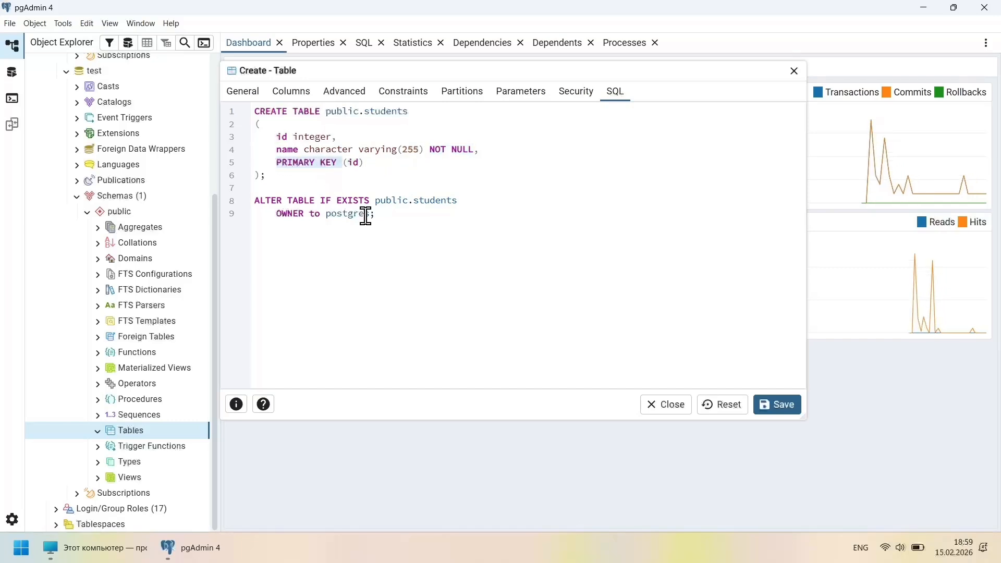
left_click_drag(374, 214, 243, 206)
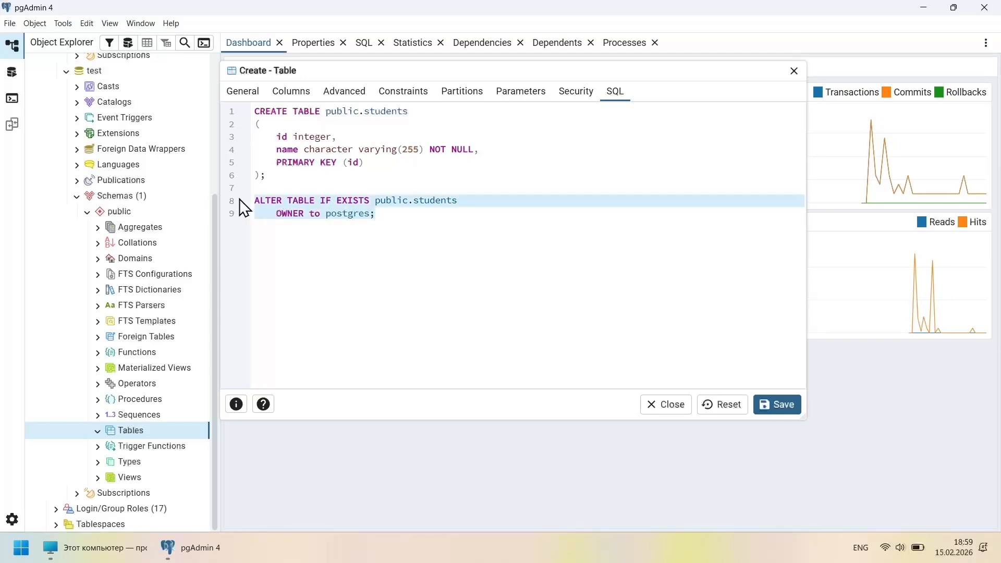
Save the students table and view all its rows, showing an empty id/name grid
left_click(778, 409)
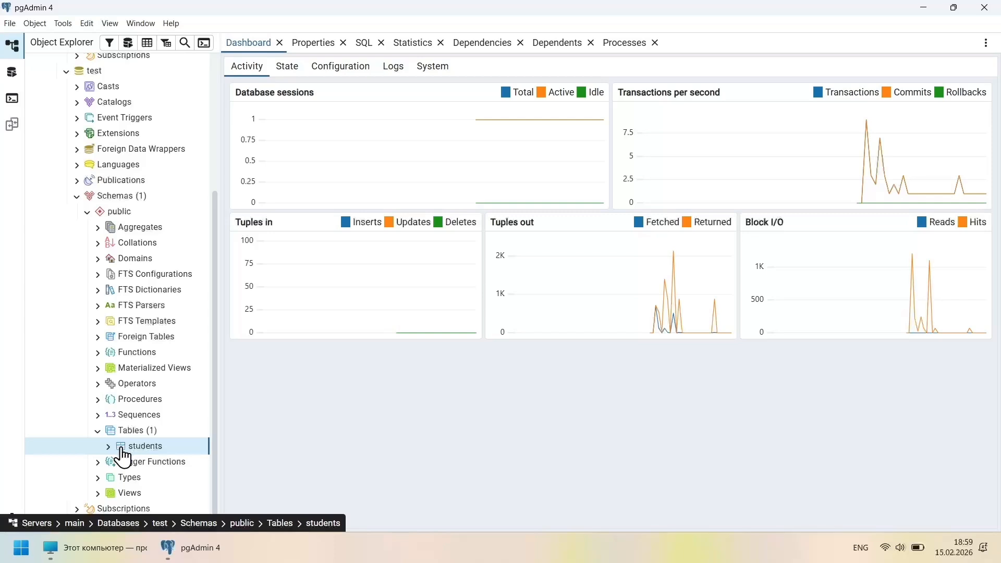
scroll(130, 455, "down", 1)
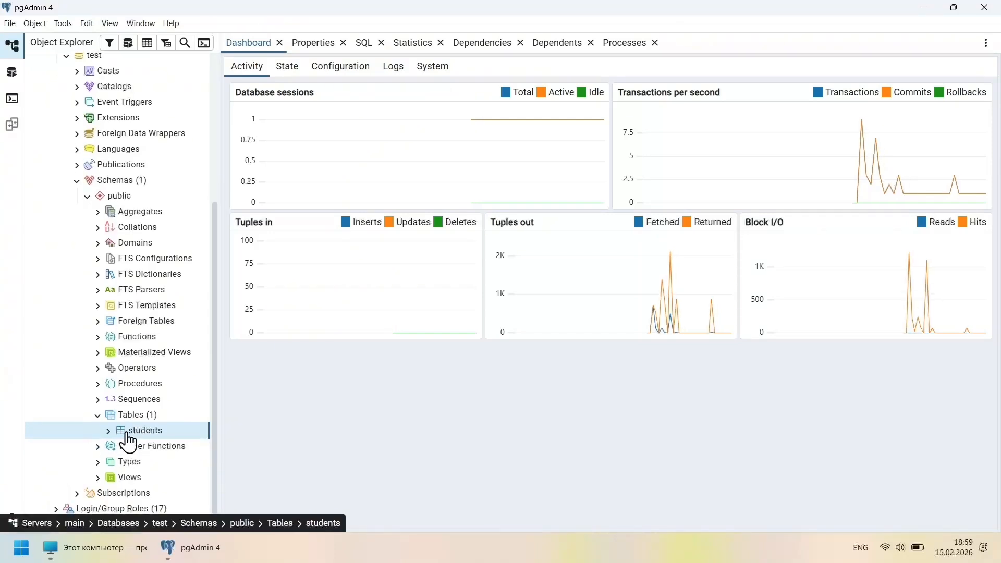
right_click(128, 432)
mouse_move(214, 362)
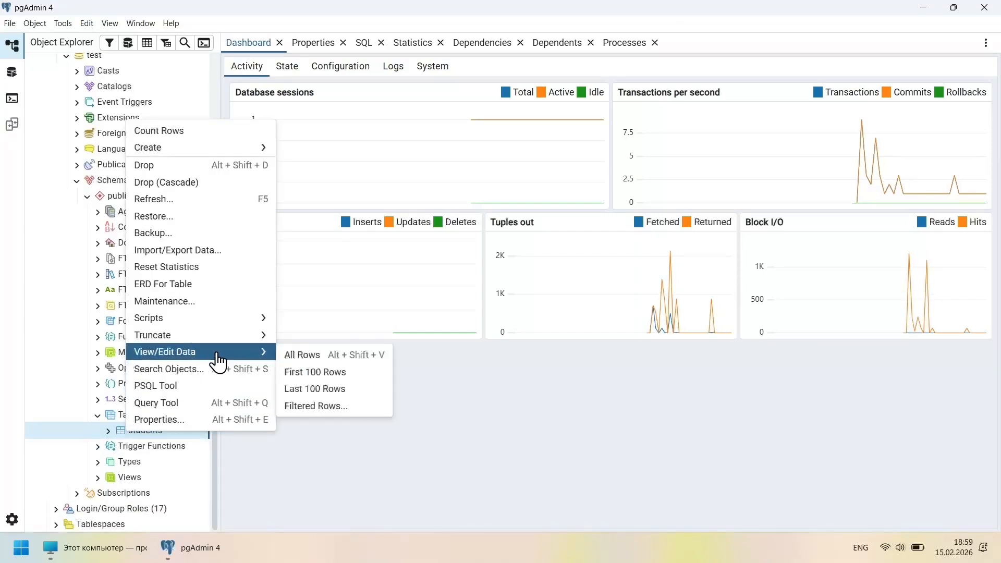
left_click(368, 364)
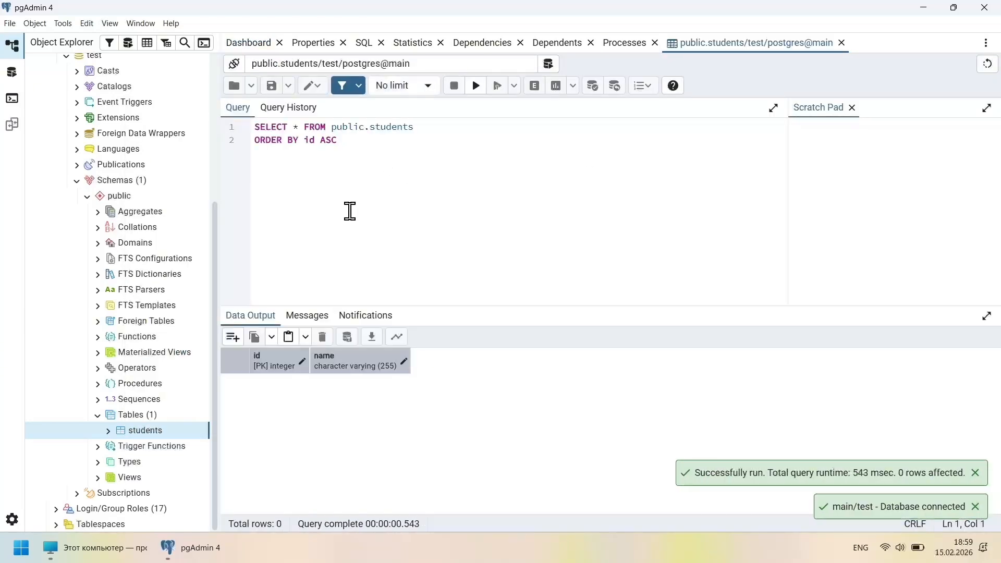
left_click_drag(357, 149, 245, 133)
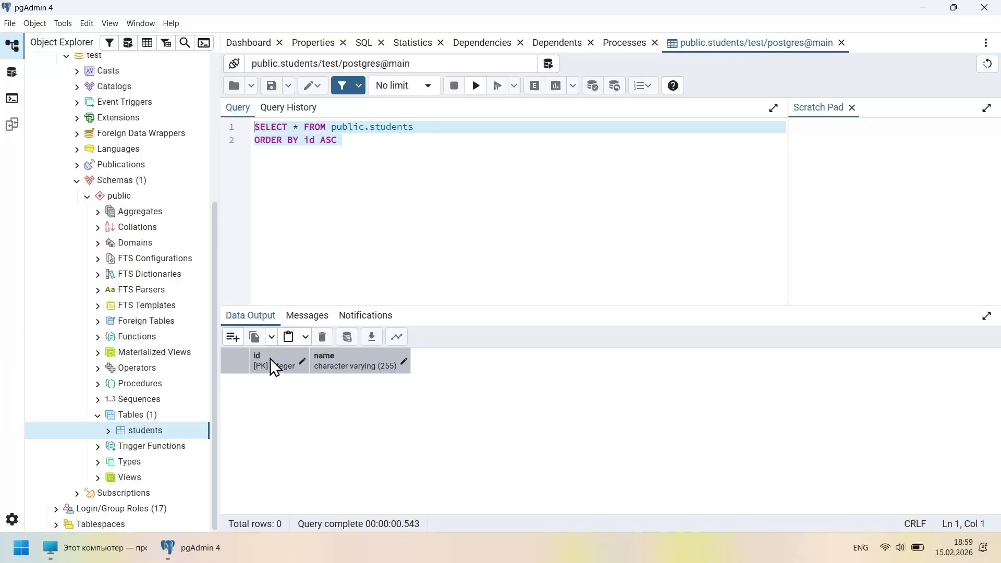
Add a row with id 1 and the first student's name, then save the data changes
left_click(233, 344)
left_click(295, 384)
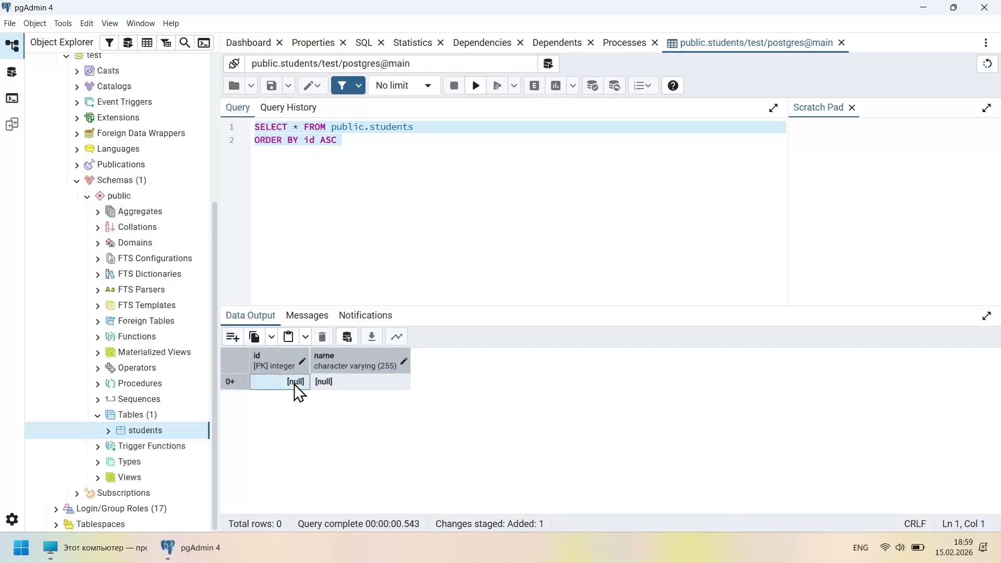
left_click(294, 384)
key("Tab")
key("Return")
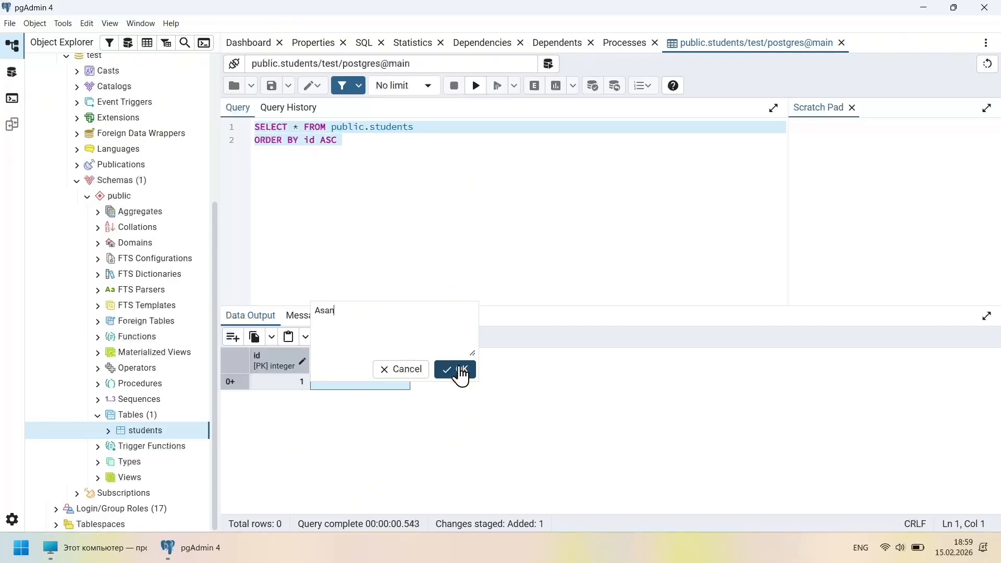
left_click(461, 372)
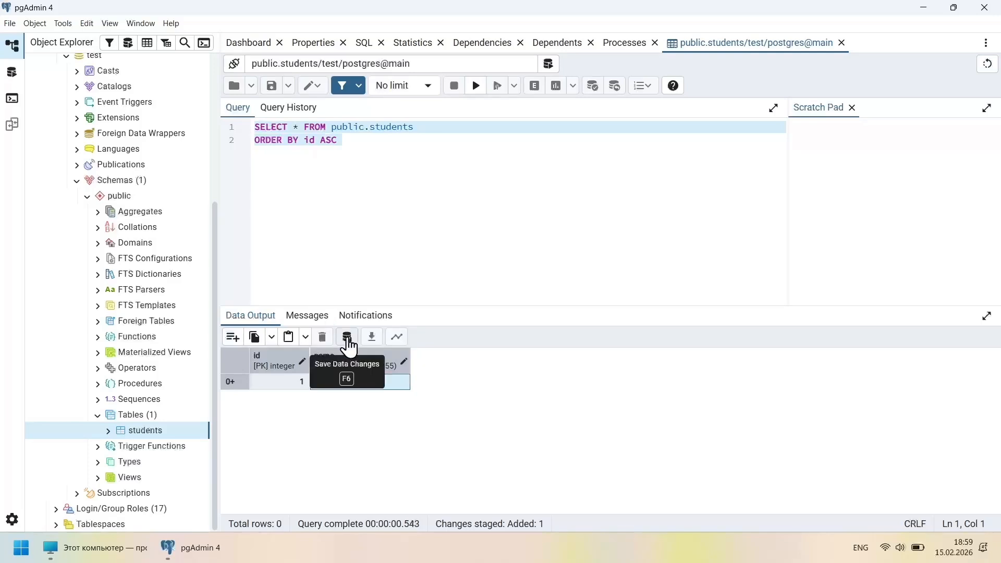
left_click(348, 338)
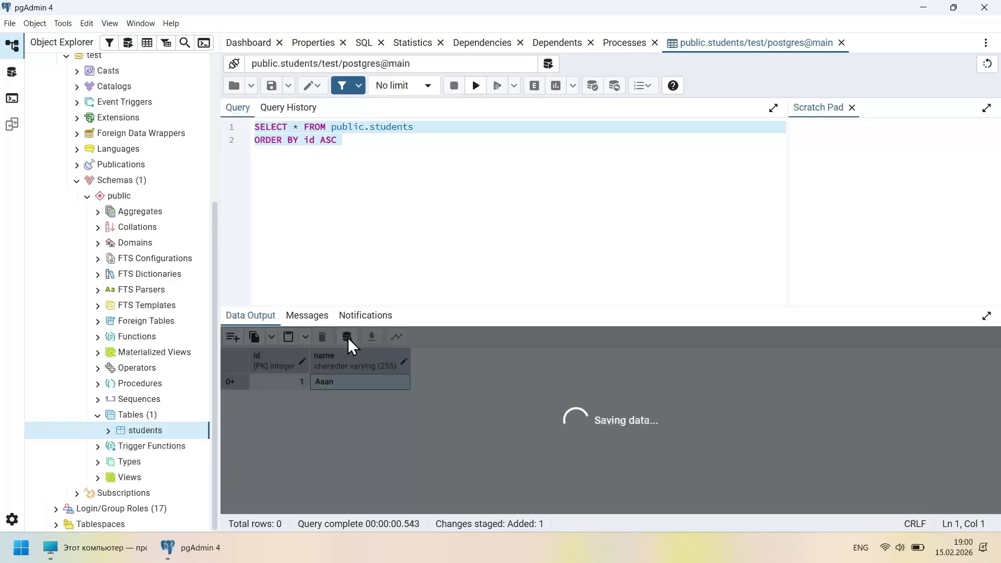
End the SELECT query with a semicolon and rerun it, returning 1 row
left_click(389, 202)
left_click_drag(362, 153, 239, 124)
left_click(505, 187)
key("BackSpace")
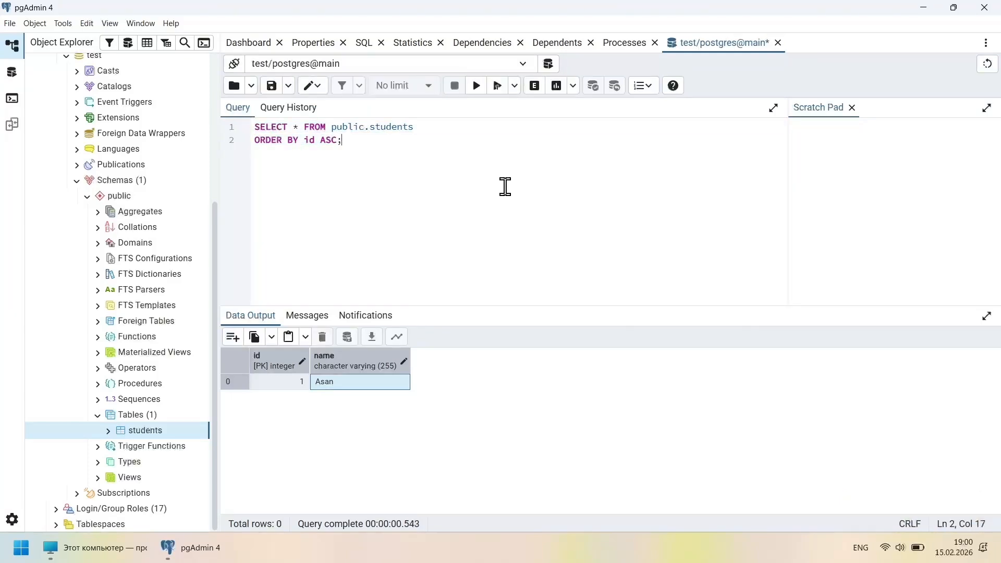
left_click_drag(346, 140, 252, 127)
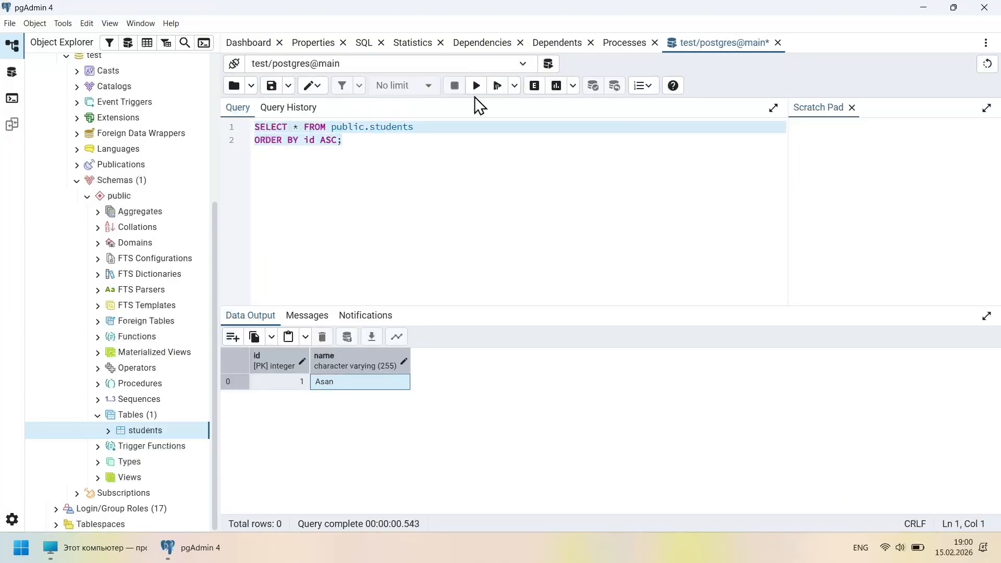
left_click(476, 86)
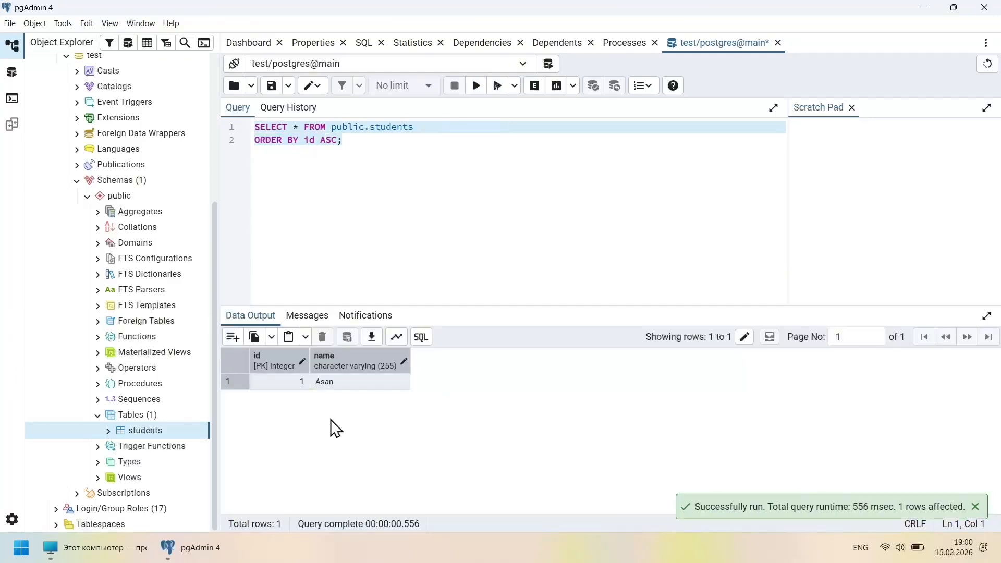
Write and run an INSERT INTO public.students VALUES statement adding id 2 with the second student's name
left_click(395, 182)
key("Return")
key("Return")
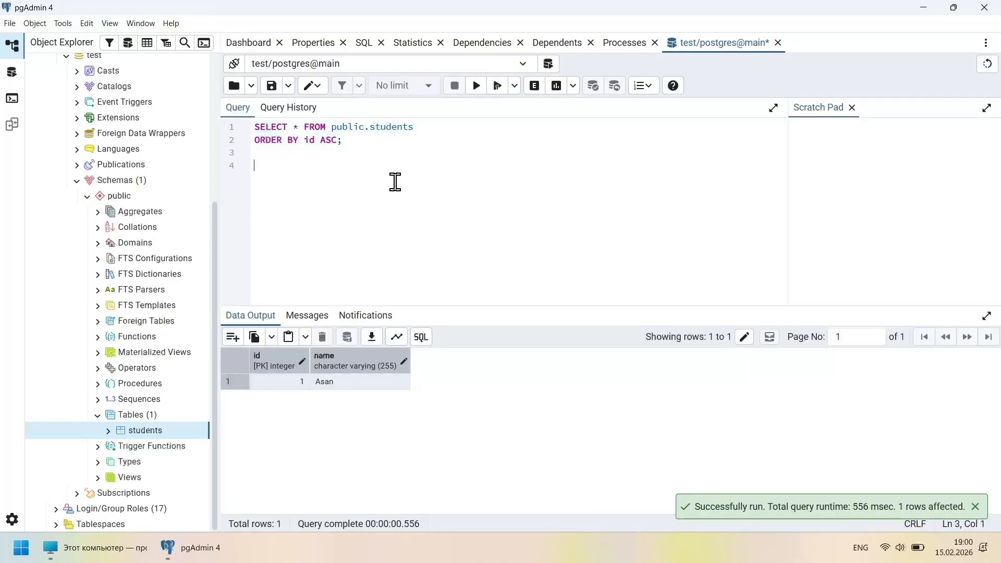
type("insert ")
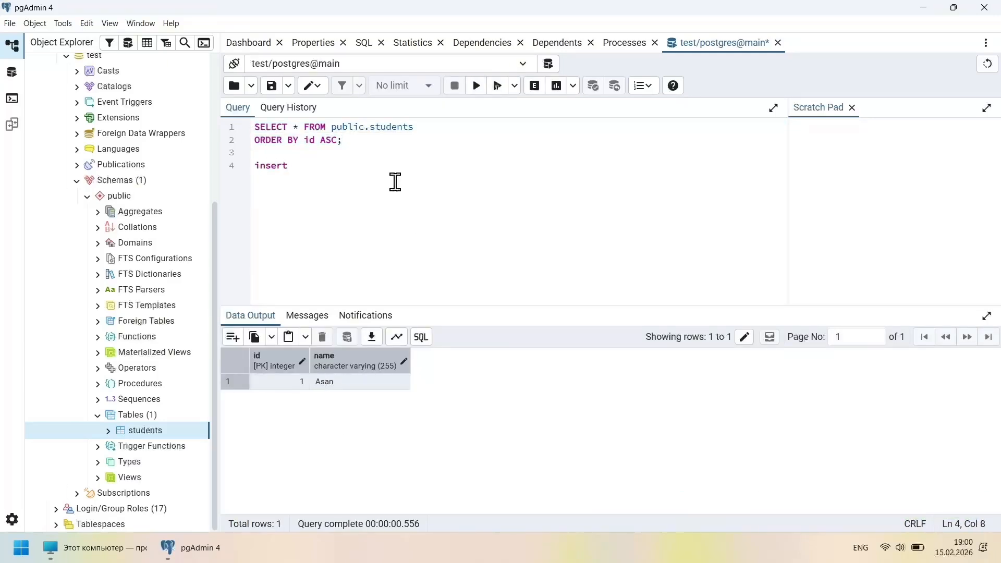
type("into pu")
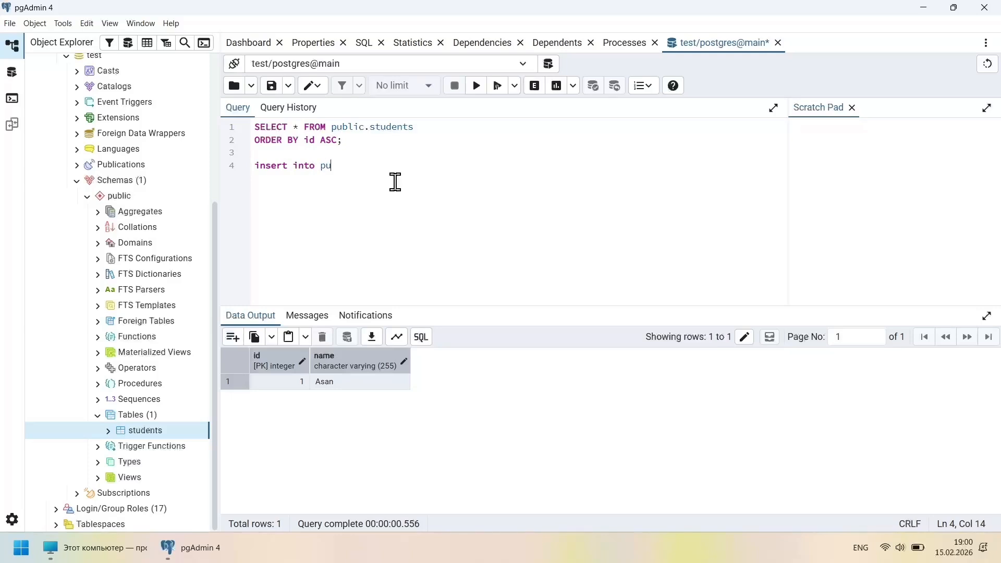
type("blic.students")
key("Return")
type("values (")
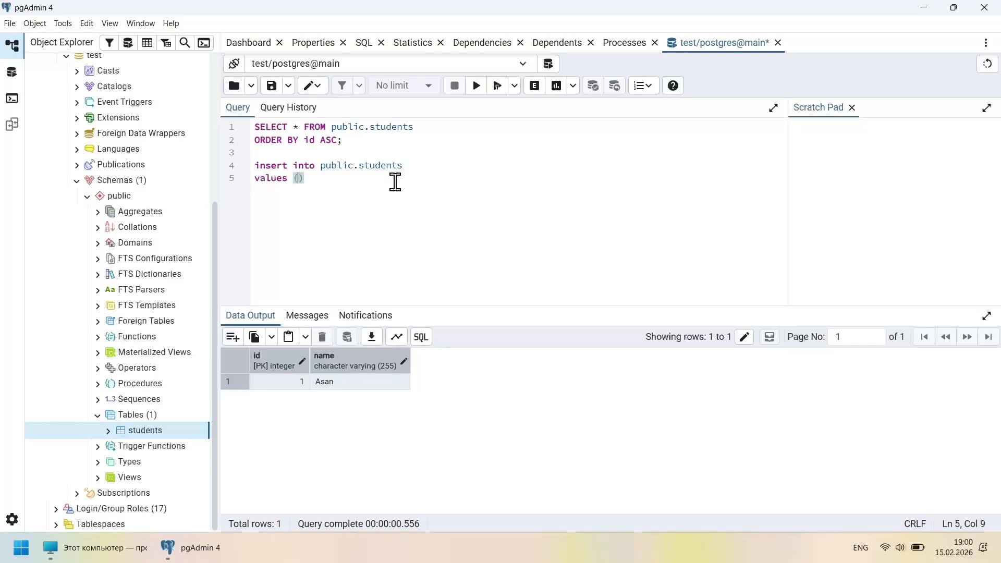
type("2, '")
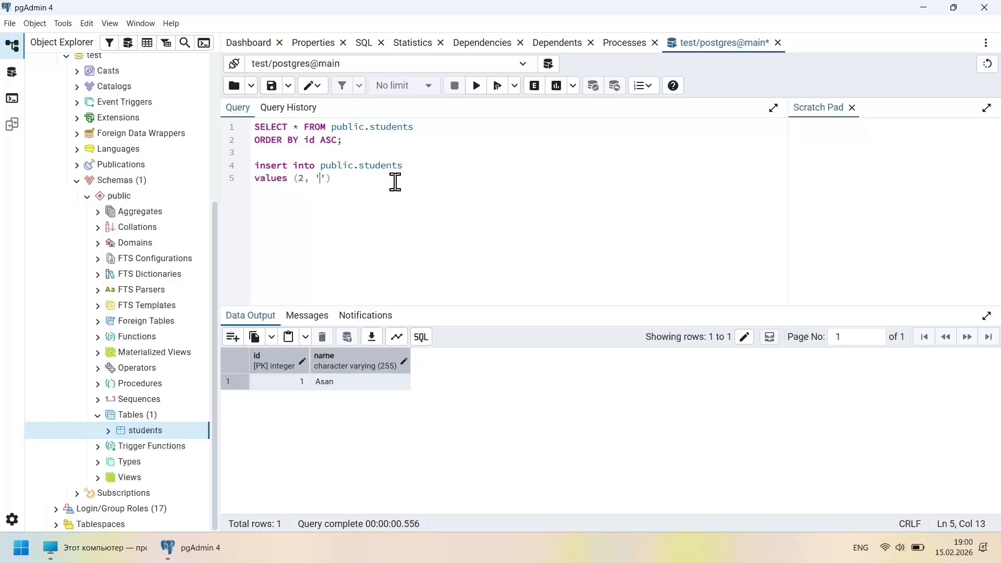
type("Azat');")
key("shift+Up")
key("alt+shift")
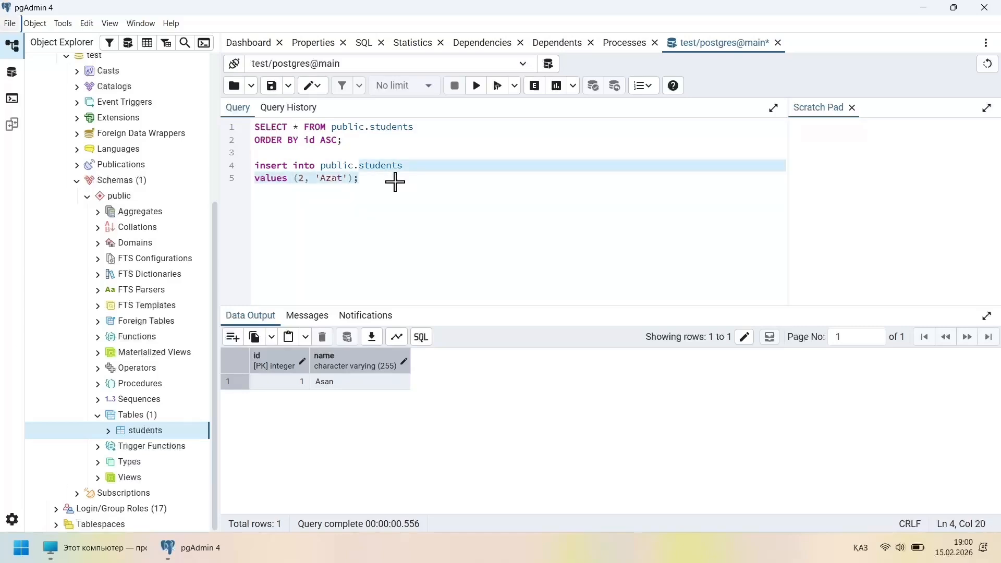
key("shift+Home")
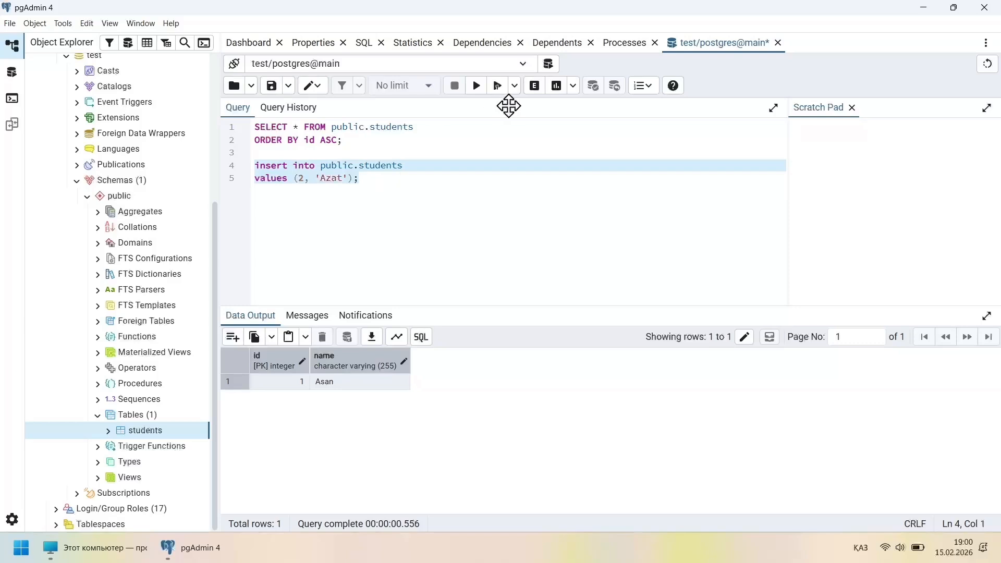
left_click(477, 86)
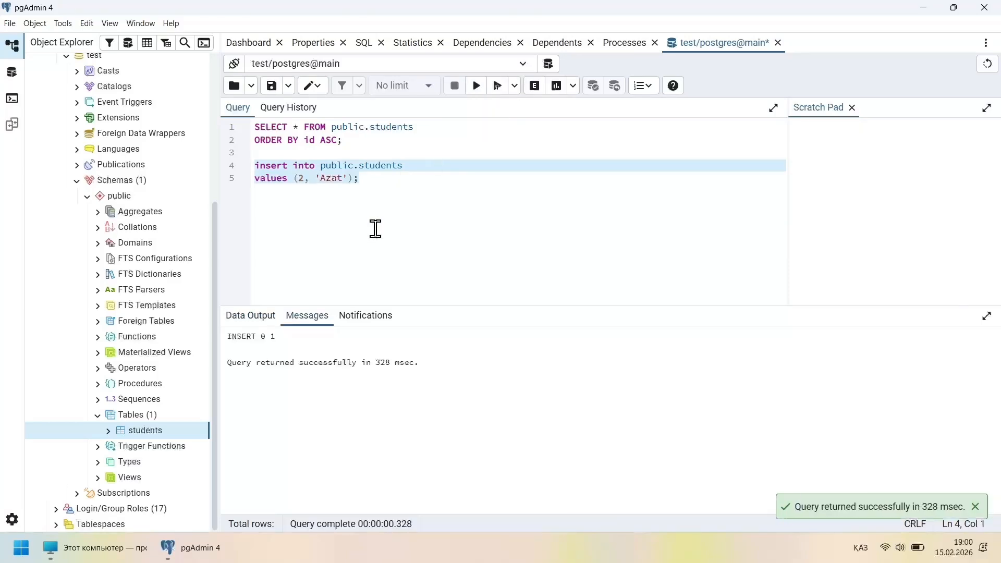
Rerun the SELECT query so it returns both student rows
triple_click(249, 336)
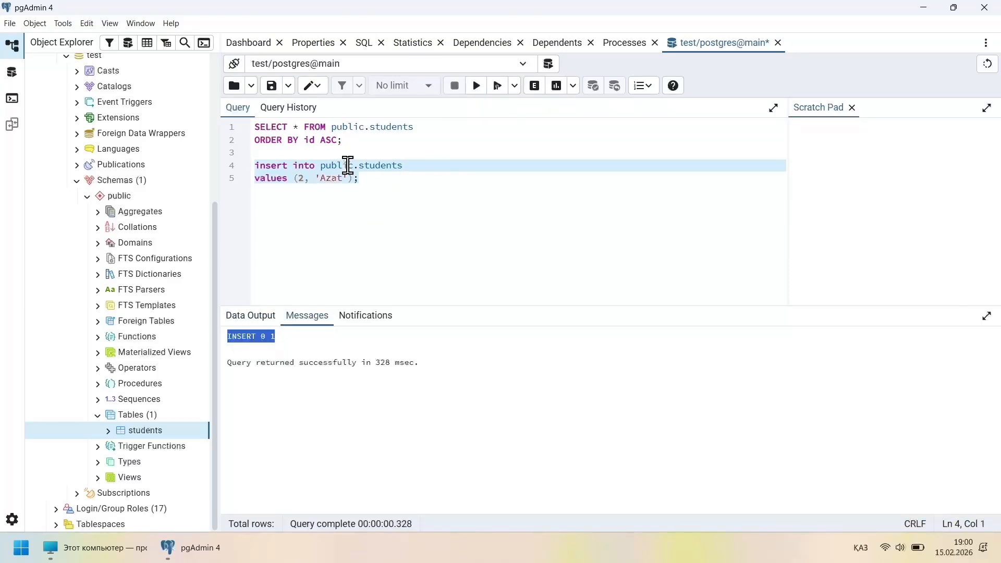
left_click(342, 130)
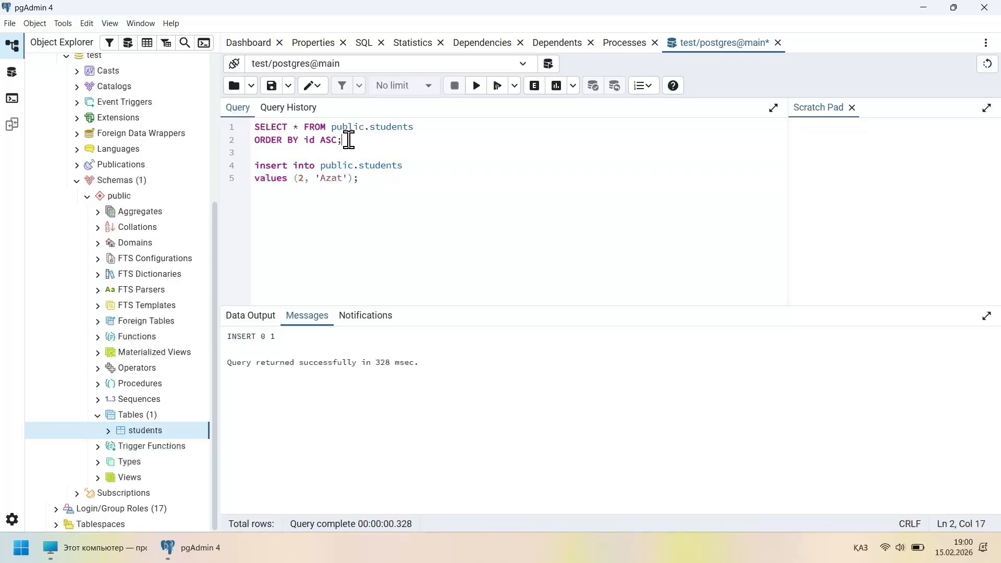
key("shift+Home")
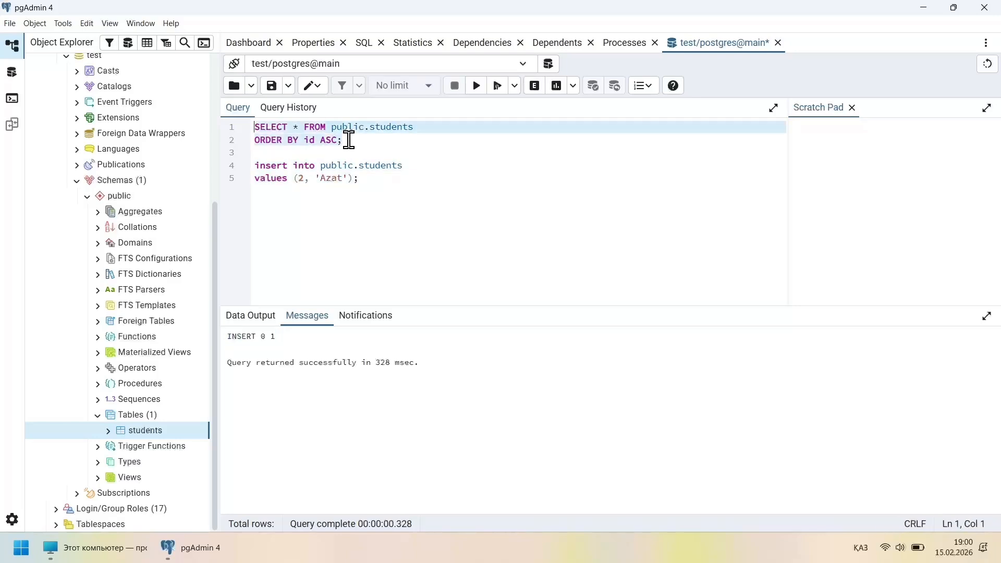
left_click(476, 89)
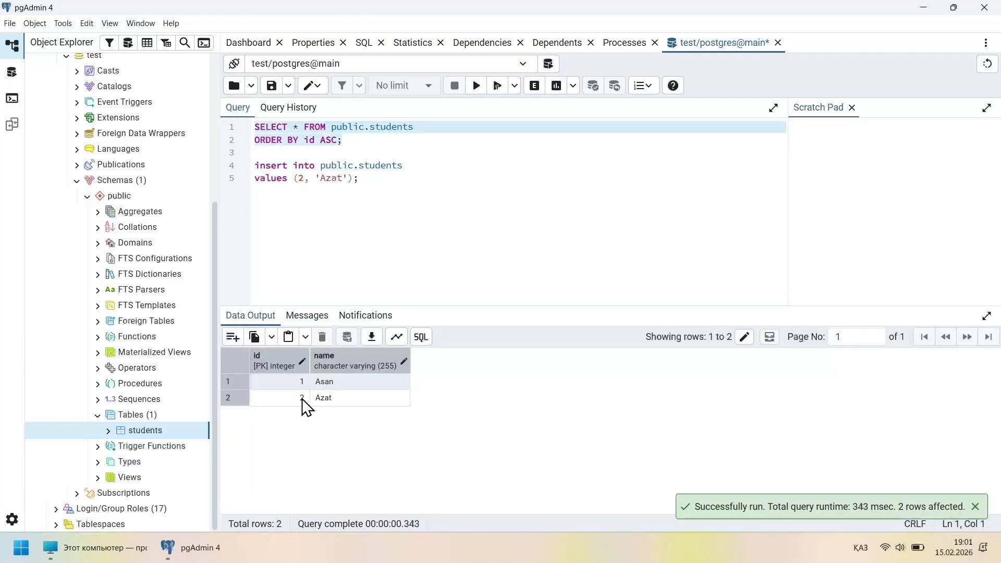
left_click(411, 247)
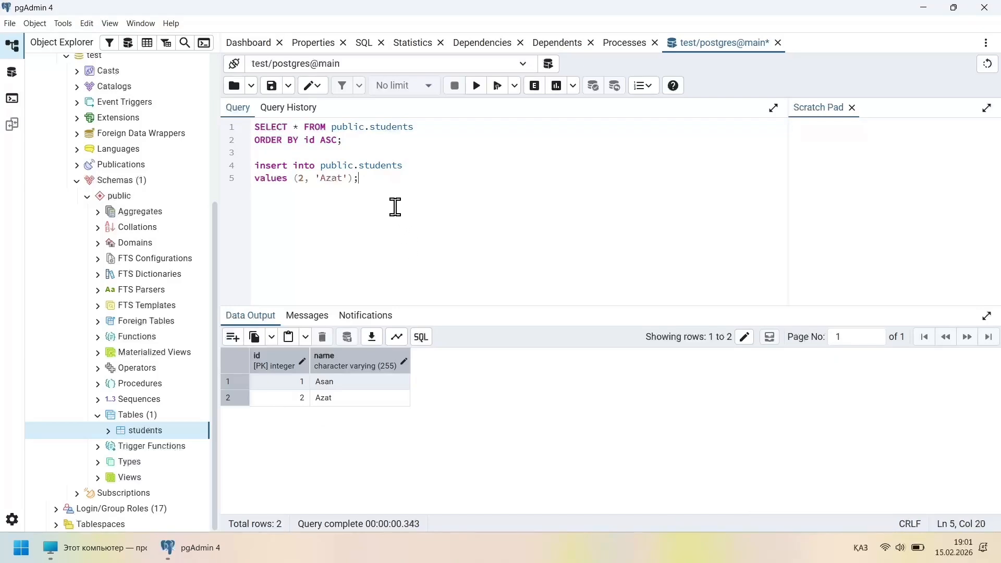
scroll(157, 253, "up", 4)
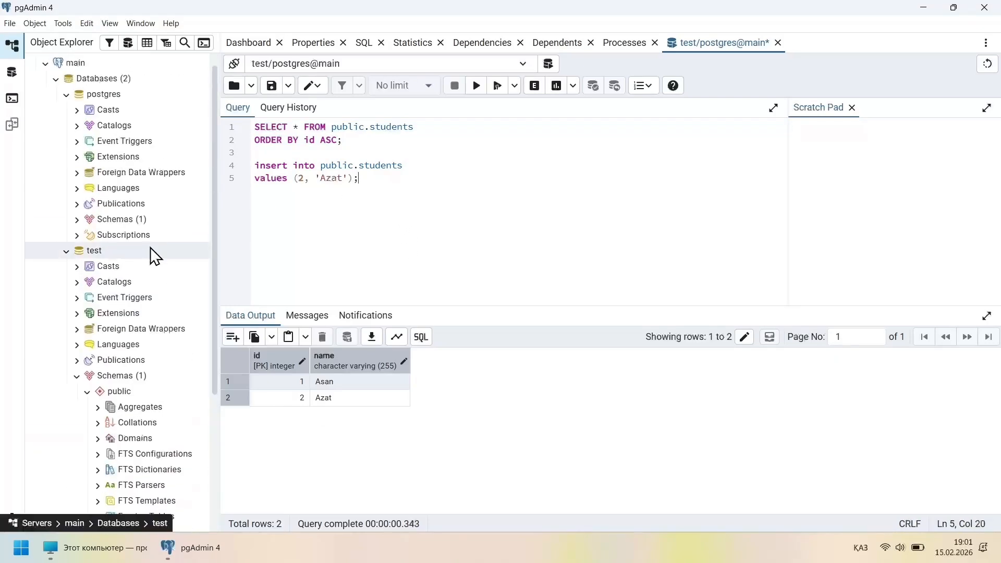